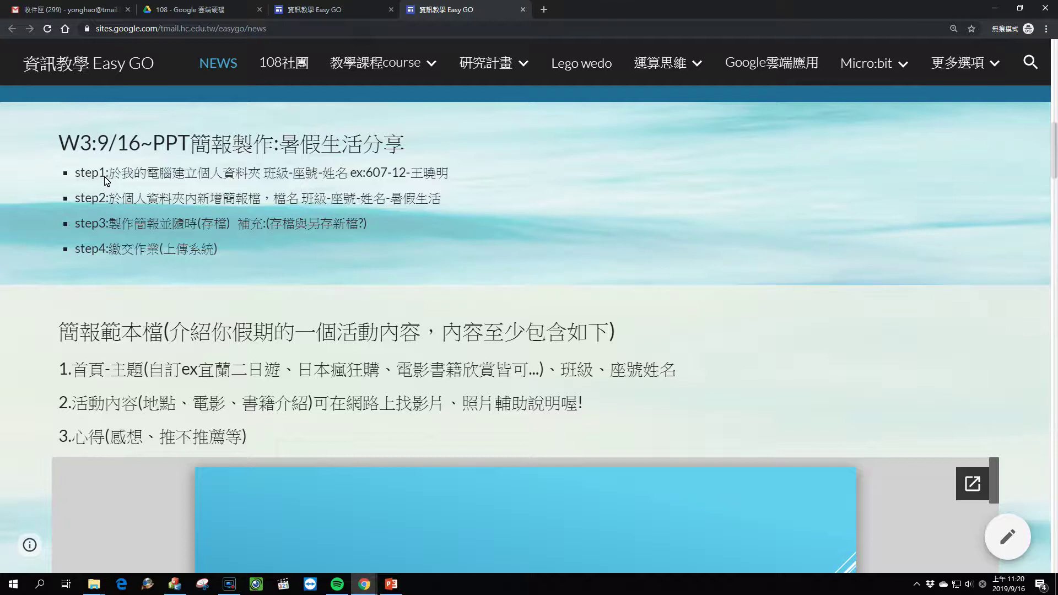
Step: Highlight the step 1 line '我的電腦建立個人資料夾' on the class page
drag(117, 178, 264, 186)
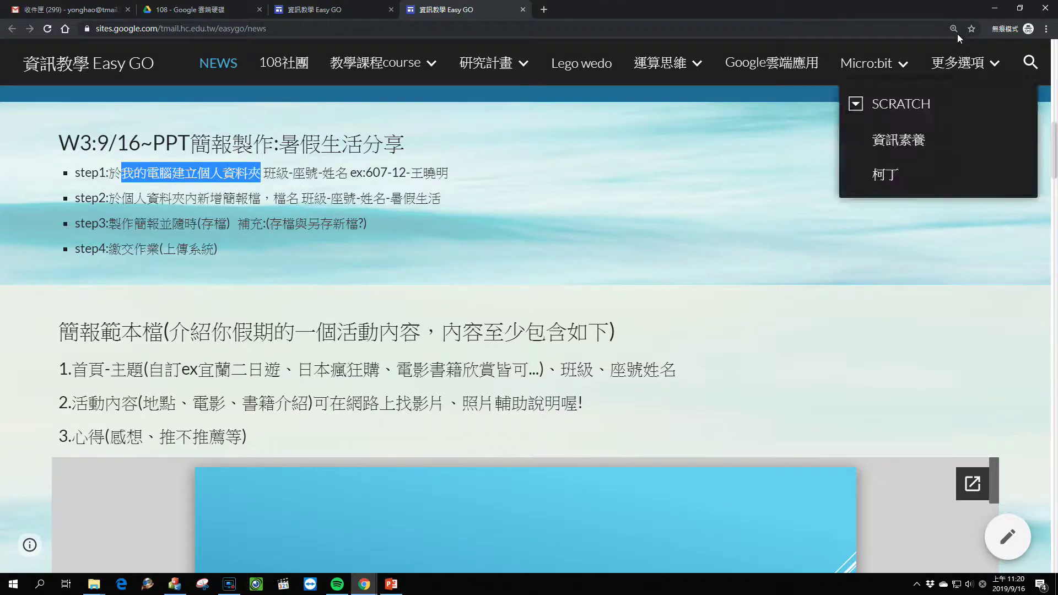
Step: Minimize Chrome and open drive E (新增磁碟區) from This PC
click(996, 8)
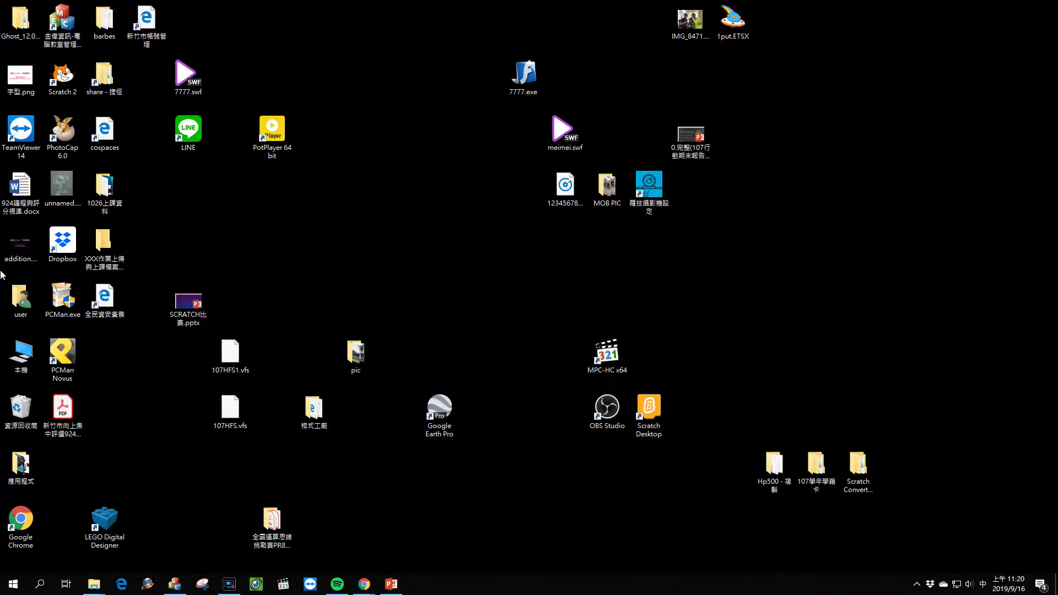
double_click(28, 356)
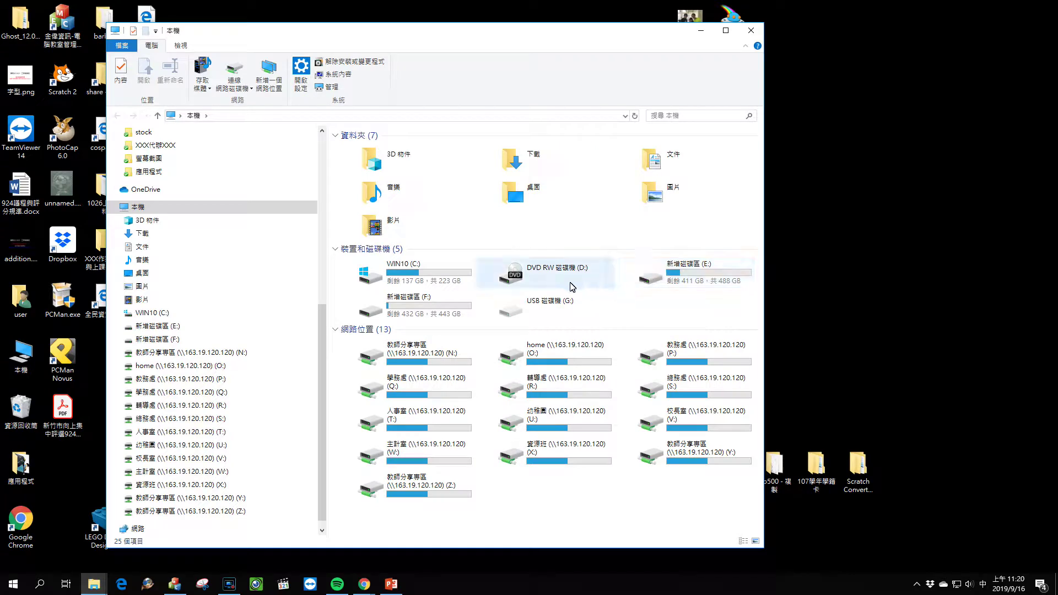
double_click(678, 279)
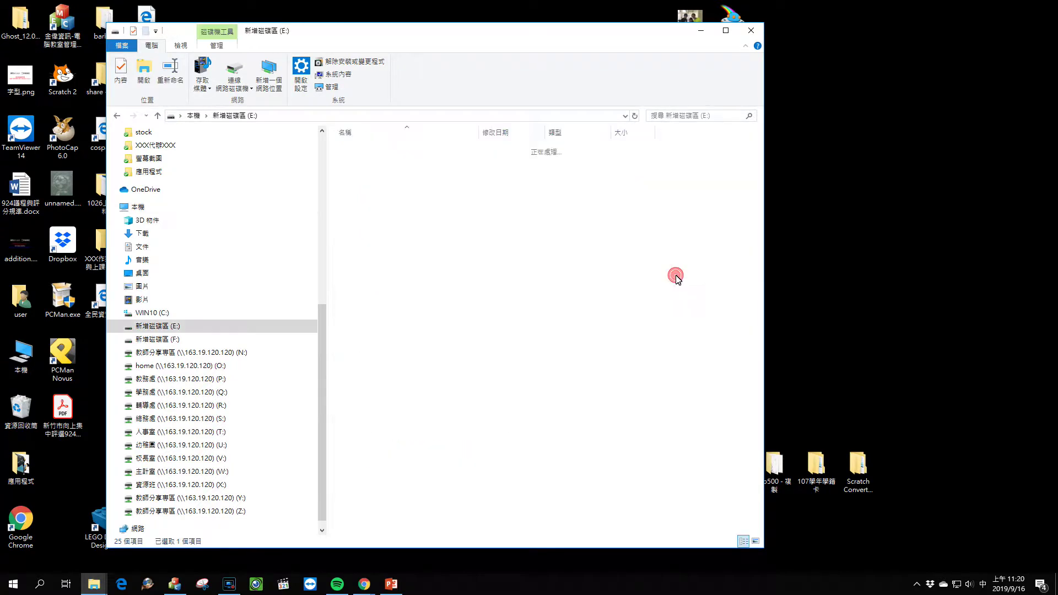
Step: Create a new folder on drive E named 501-28-xxx
right_click(384, 489)
mouse_move(409, 468)
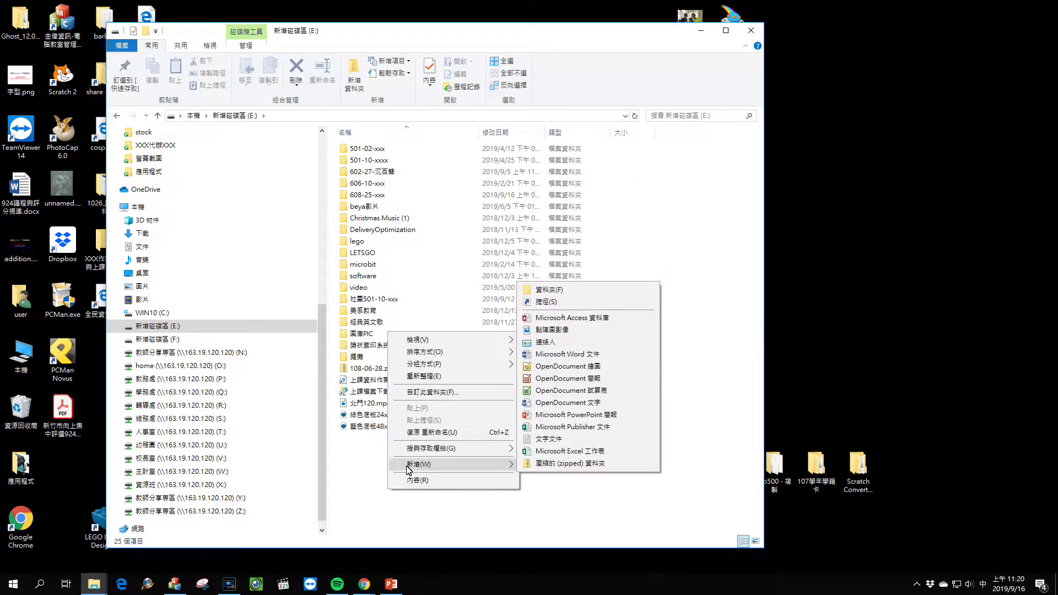
click(555, 291)
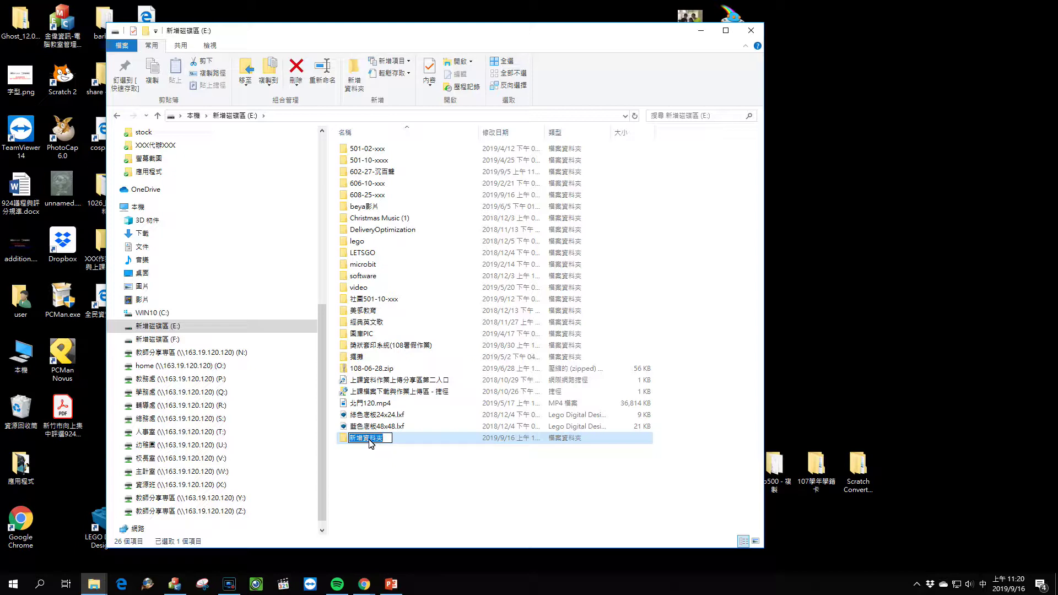
text(501)
text(-)
text(28-ㄌ)
key(BackSpace)
key(shift)
text(xxx)
click(402, 465)
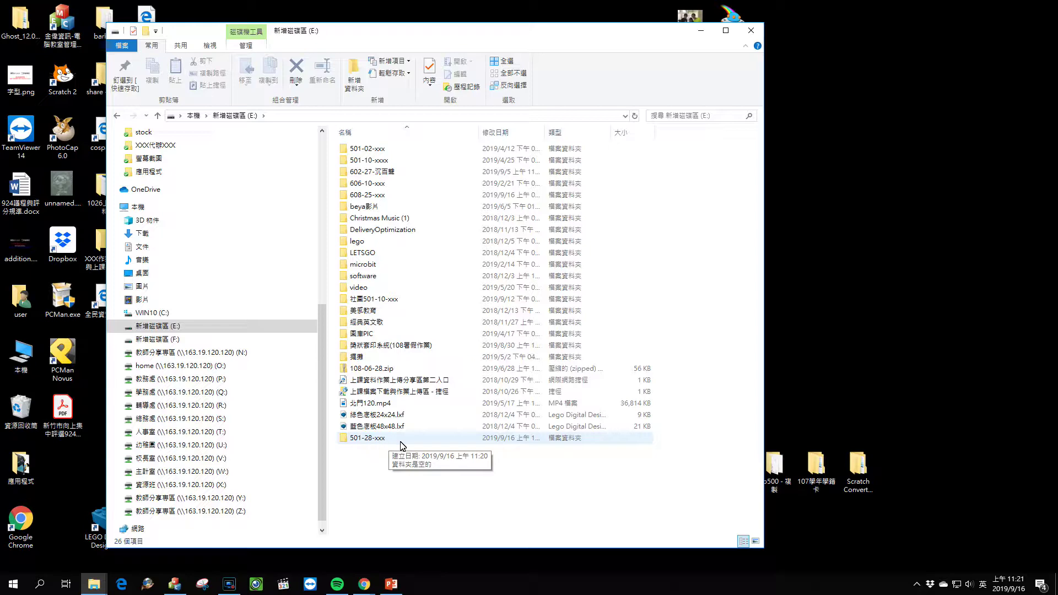
Step: Open the 501-28-xxx folder and return to its empty window
double_click(384, 439)
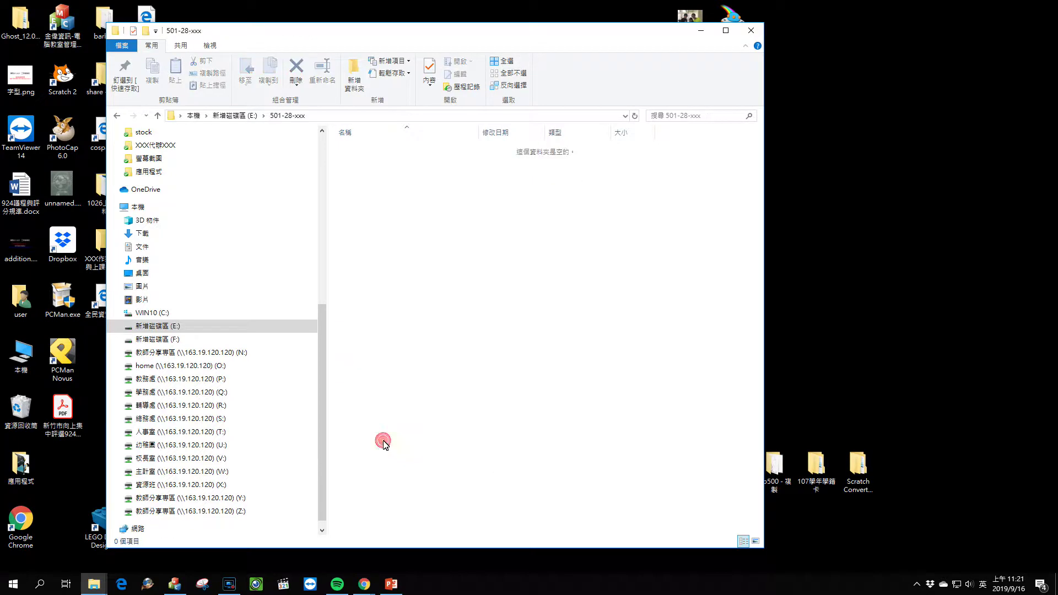
click(392, 584)
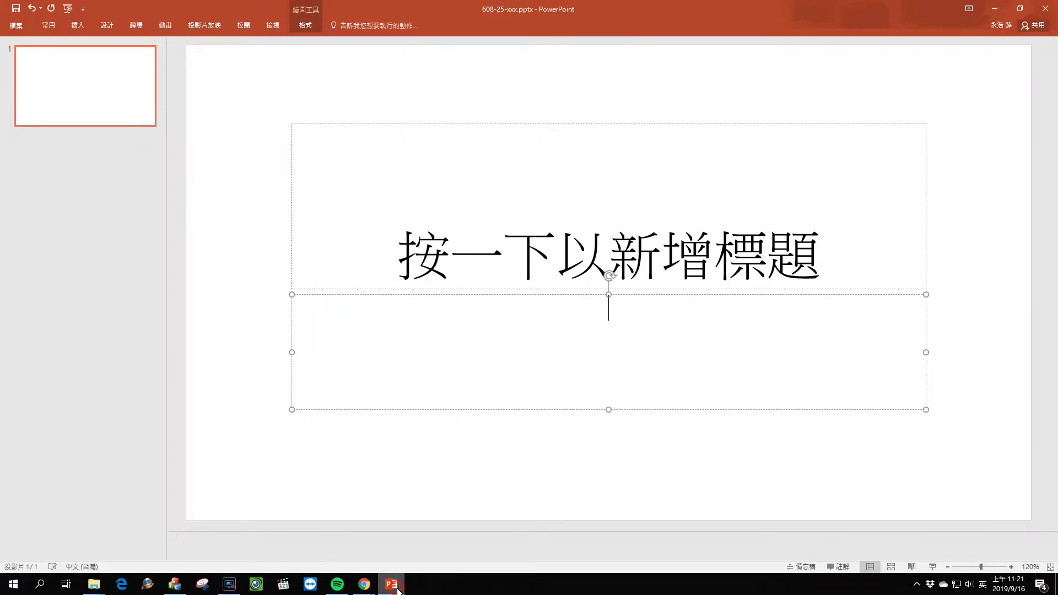
key(alt+Tab)
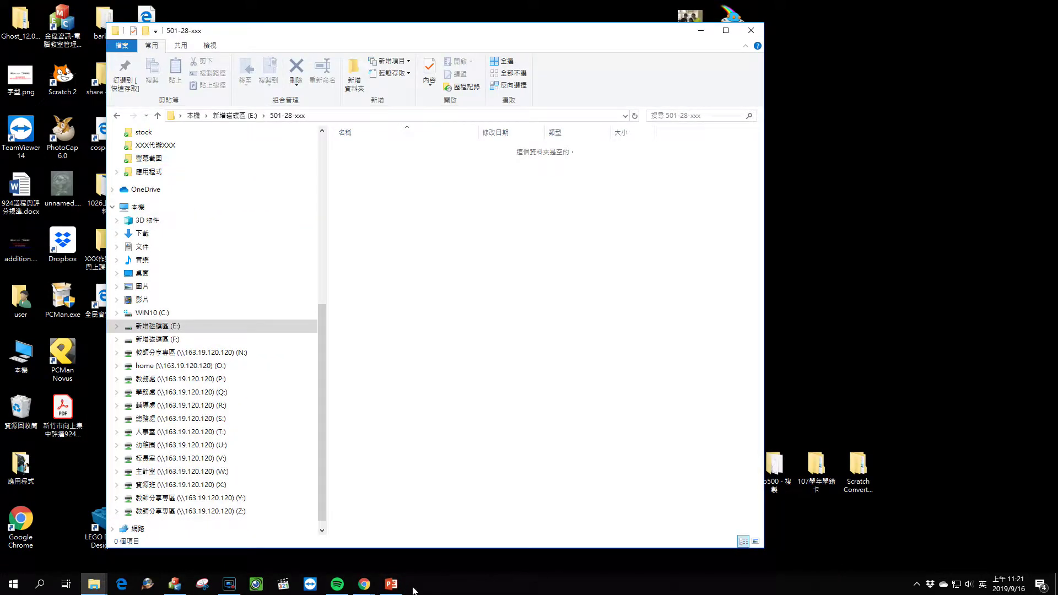
Step: Add a new blank Microsoft PowerPoint presentation inside the folder
right_click(424, 206)
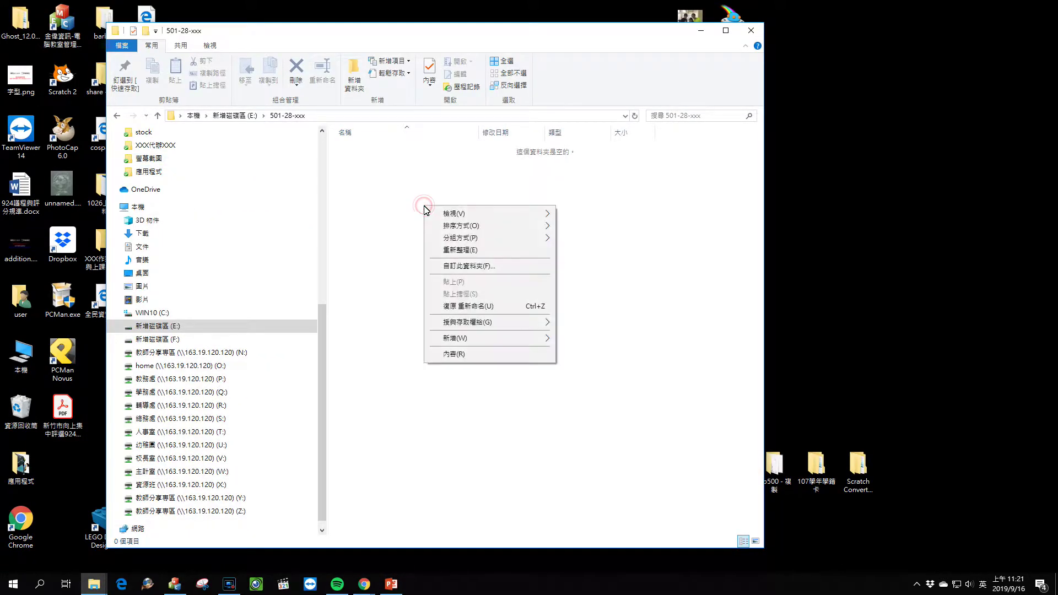
mouse_move(477, 342)
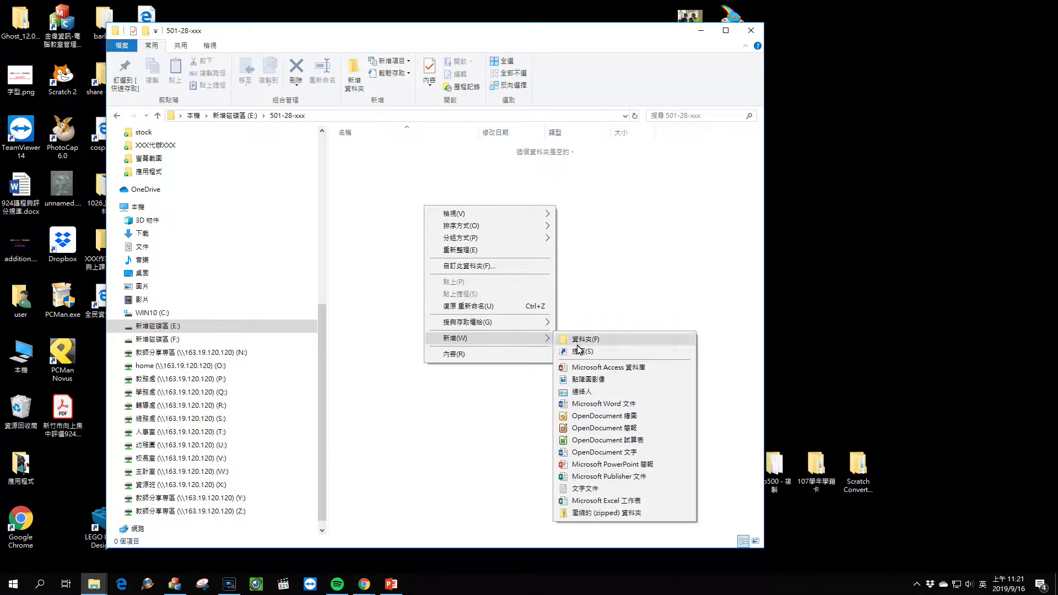
click(424, 422)
right_click(399, 237)
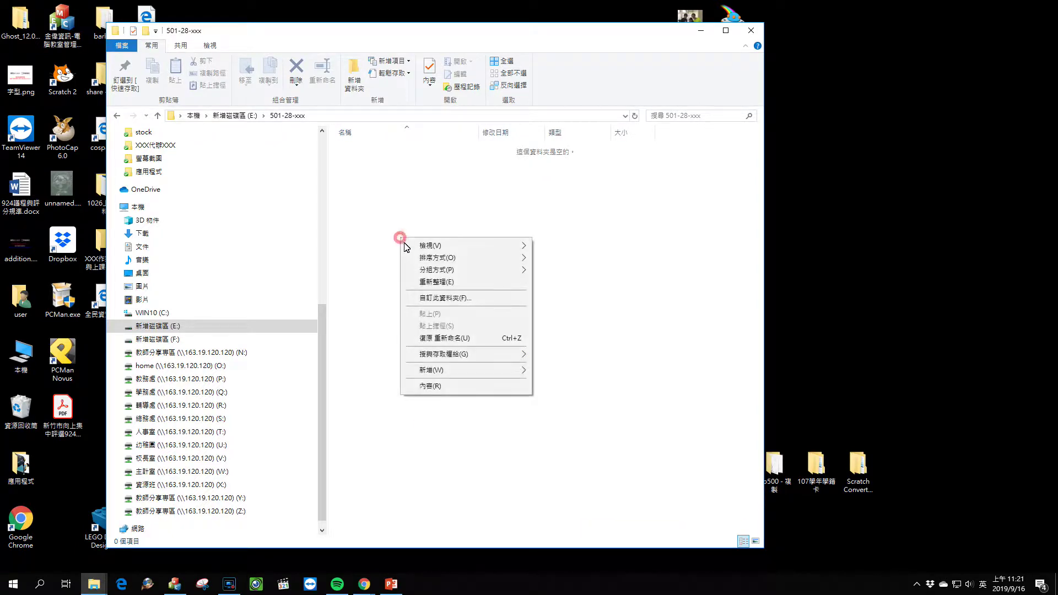
mouse_move(436, 376)
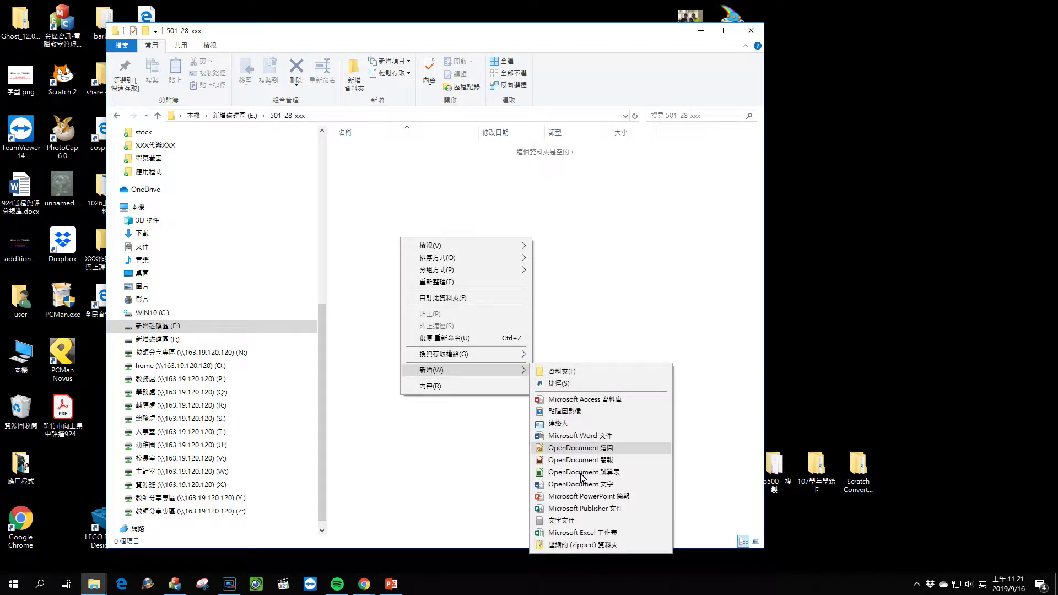
click(621, 497)
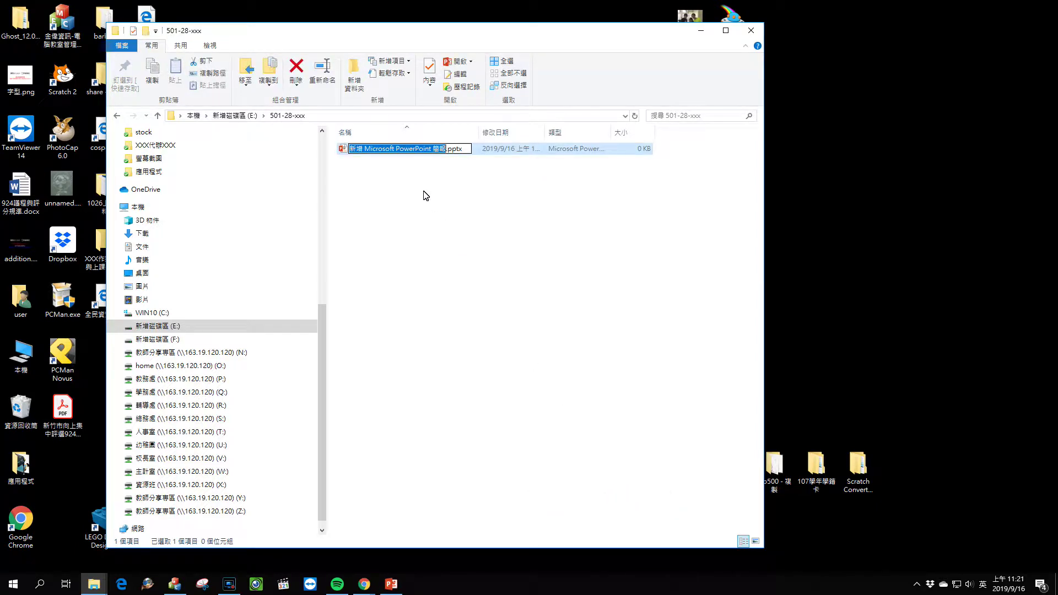
Step: Rename the blank presentation to '501-28-xxx 暑假生活分享日本之旅'
text(501-2)
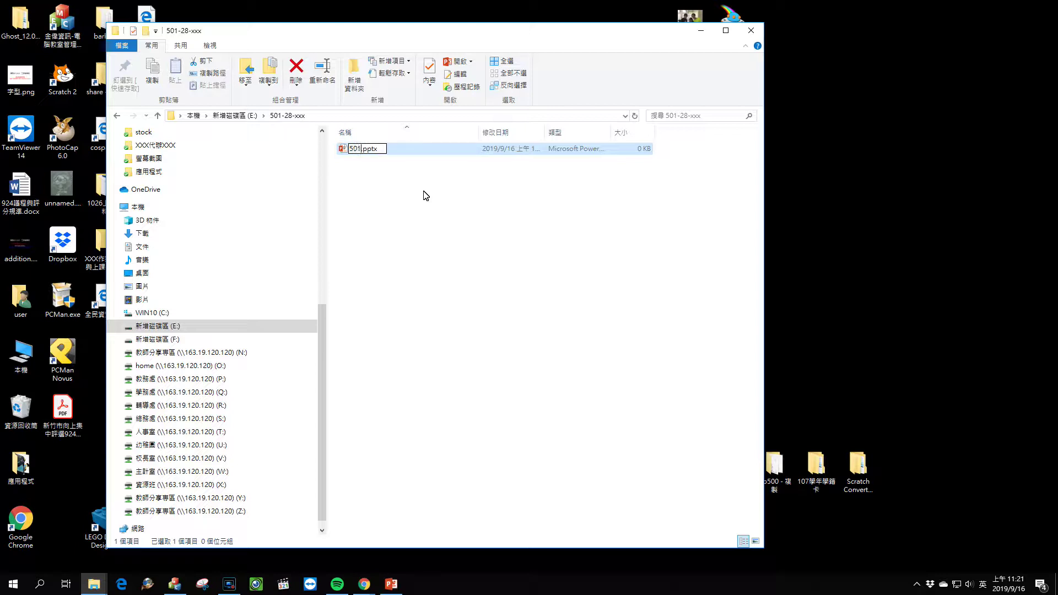
text(8-xxx)
key(shift)
text(看廳)
text(生活分ㄒㄧ)
text(享)
key(Return)
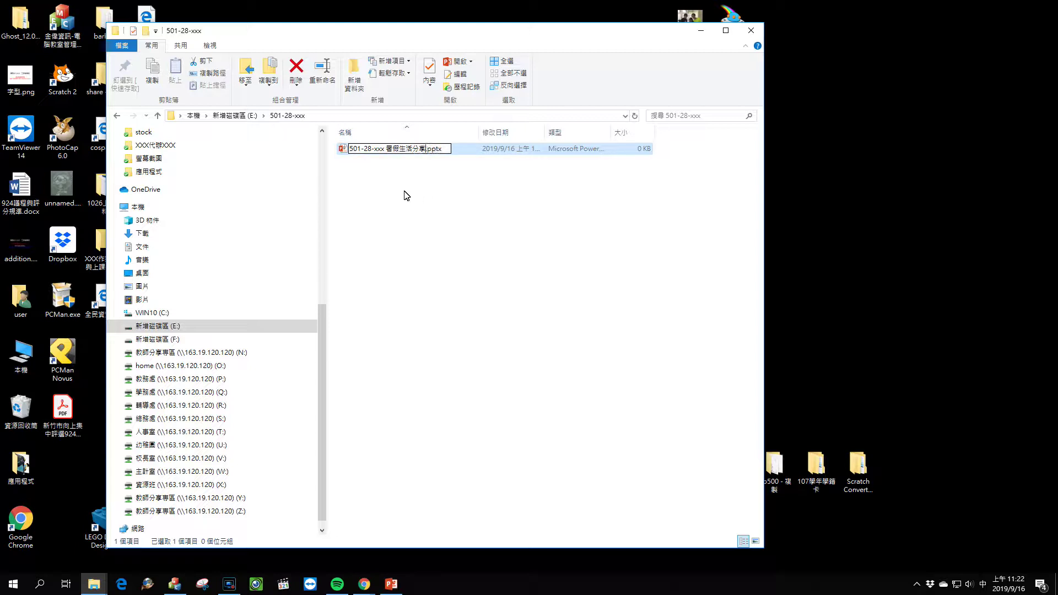
text(()
key(BackSpace)
text(日本之旅)
key(Return)
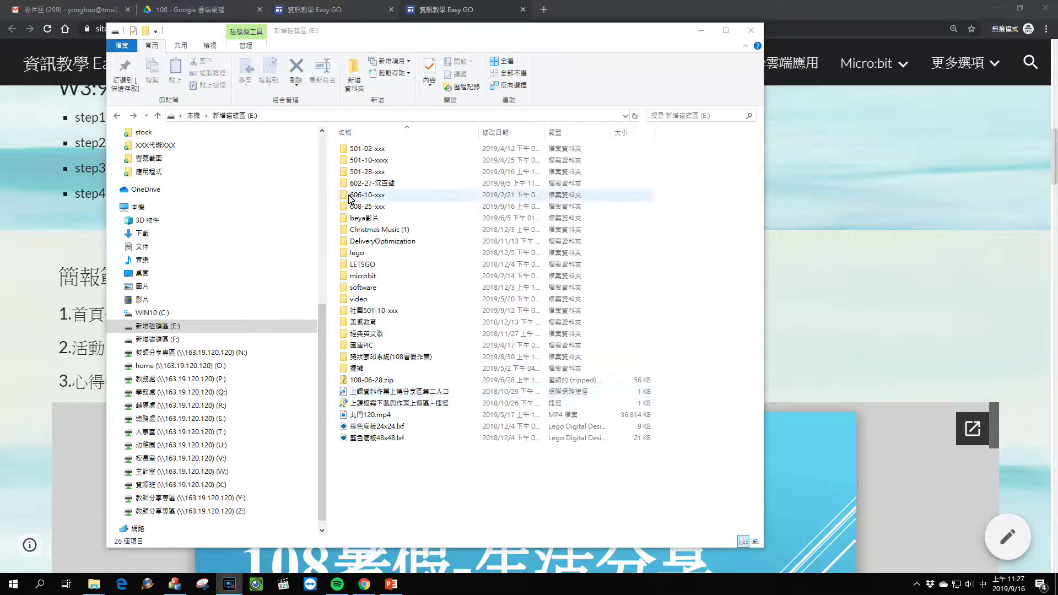
Step: Create another new folder on drive E named 501-22-
right_click(379, 459)
mouse_move(410, 440)
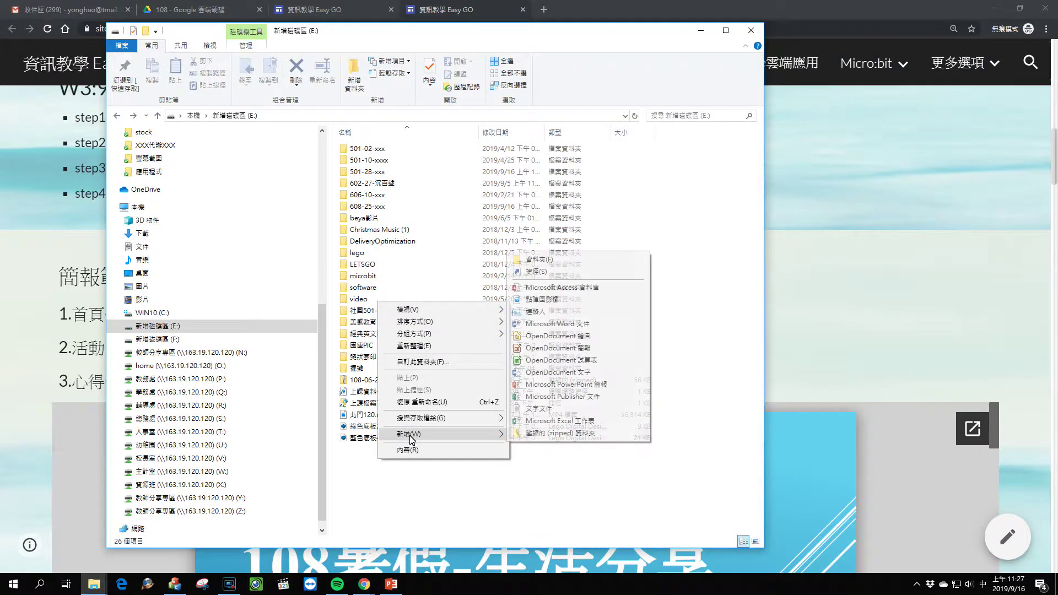
click(537, 260)
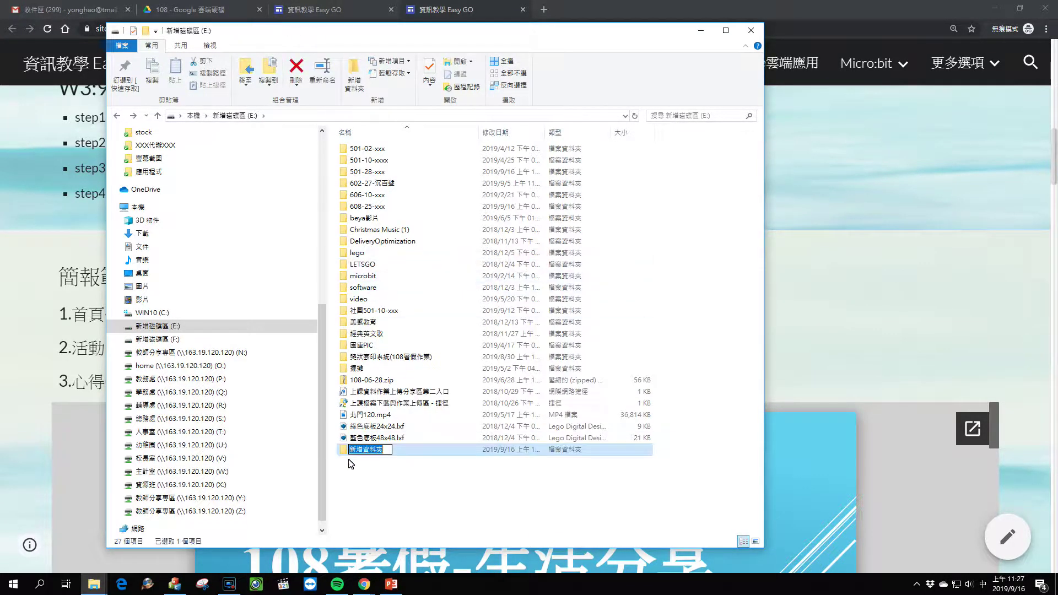
text(501-22-)
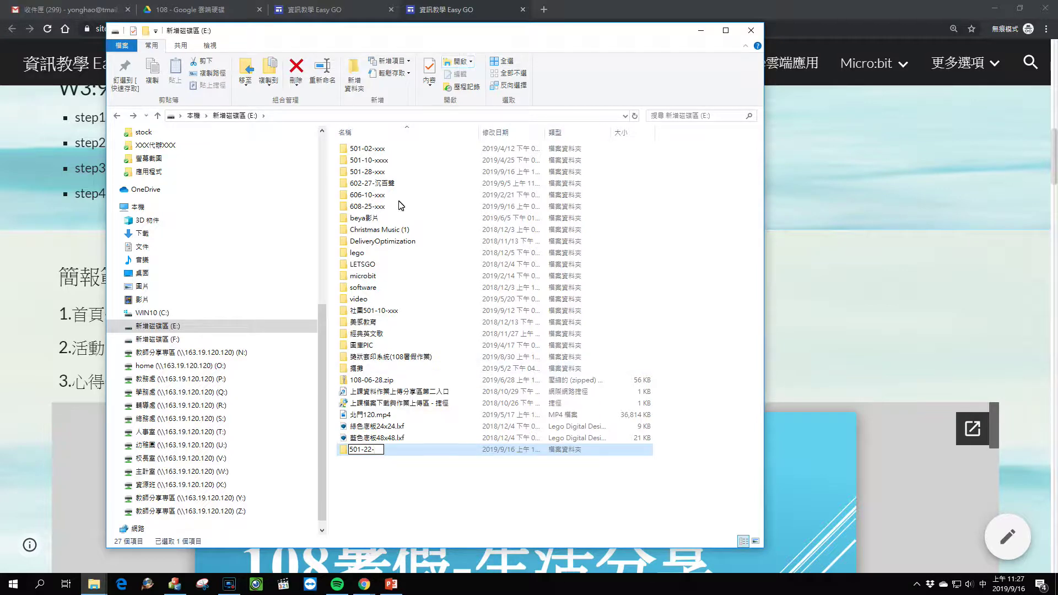
click(397, 484)
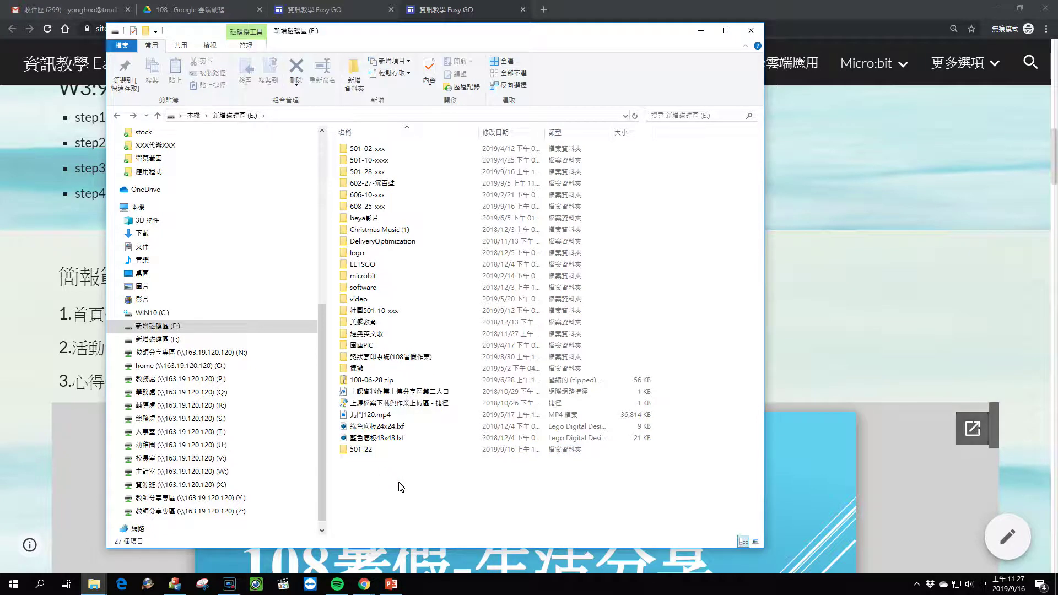
Step: Rename the 501-22- folder to append the student's name
click(363, 450)
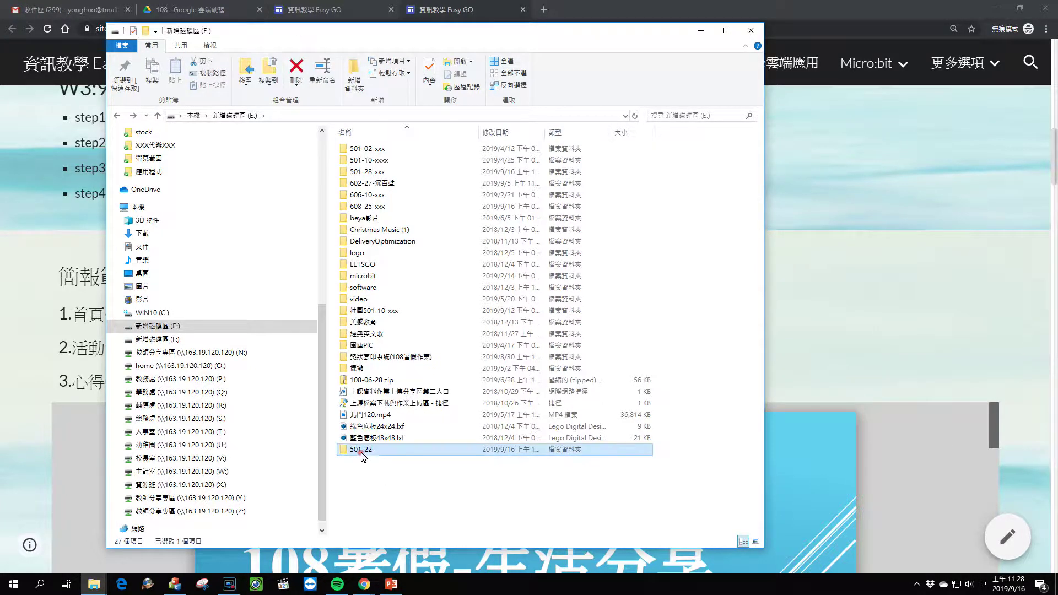
right_click(373, 454)
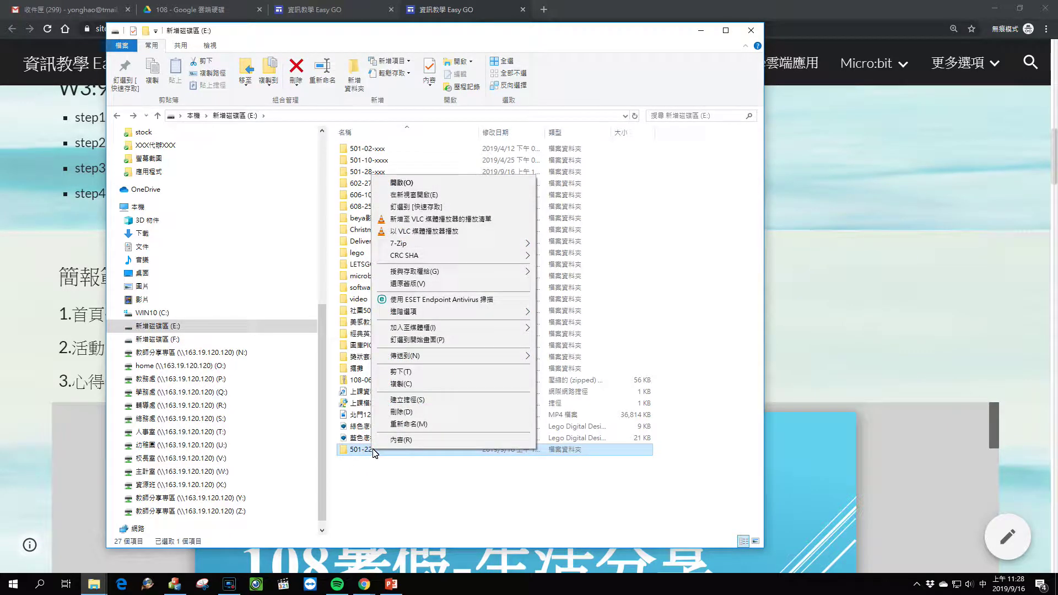
click(398, 426)
click(380, 451)
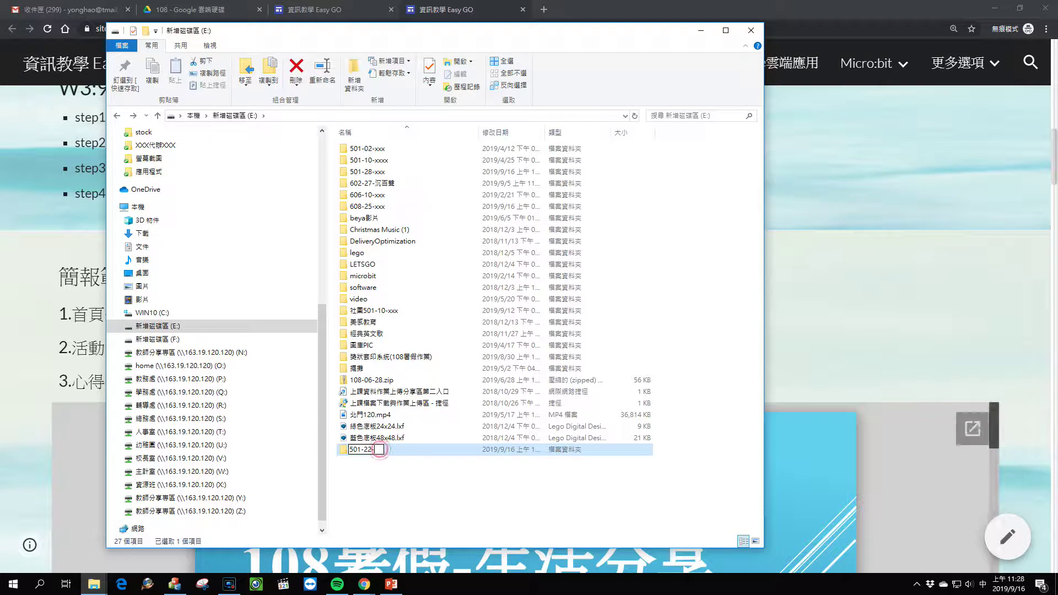
text(方)
text(是大ㄕㄨㄢ)
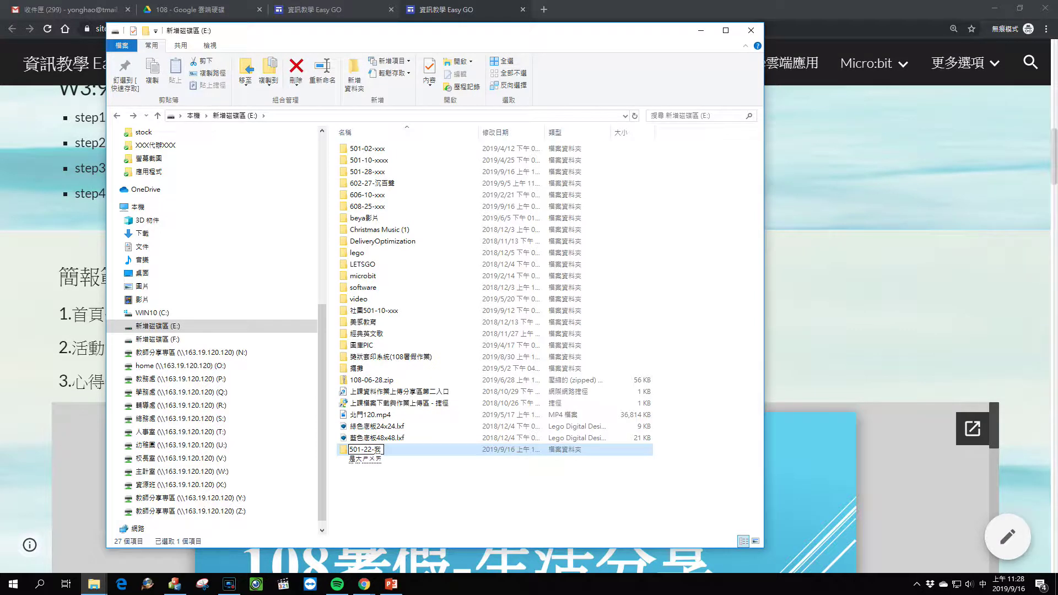
key(BackSpace)
key(BackSpace)
key(BackSpace)
key(BackSpace)
key(BackSpace)
key(BackSpace)
text(薛永厂浩老師)
key(Return)
key(BackSpace)
key(BackSpace)
key(BackSpace)
key(BackSpace)
key(BackSpace)
text(約)
key(Return)
click(433, 513)
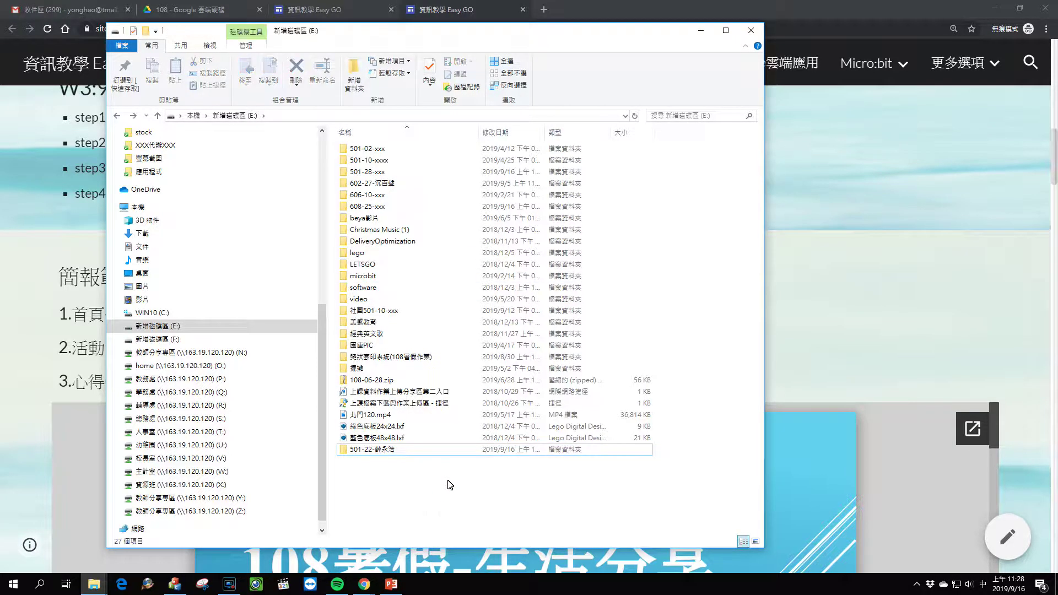
double_click(406, 449)
right_click(408, 281)
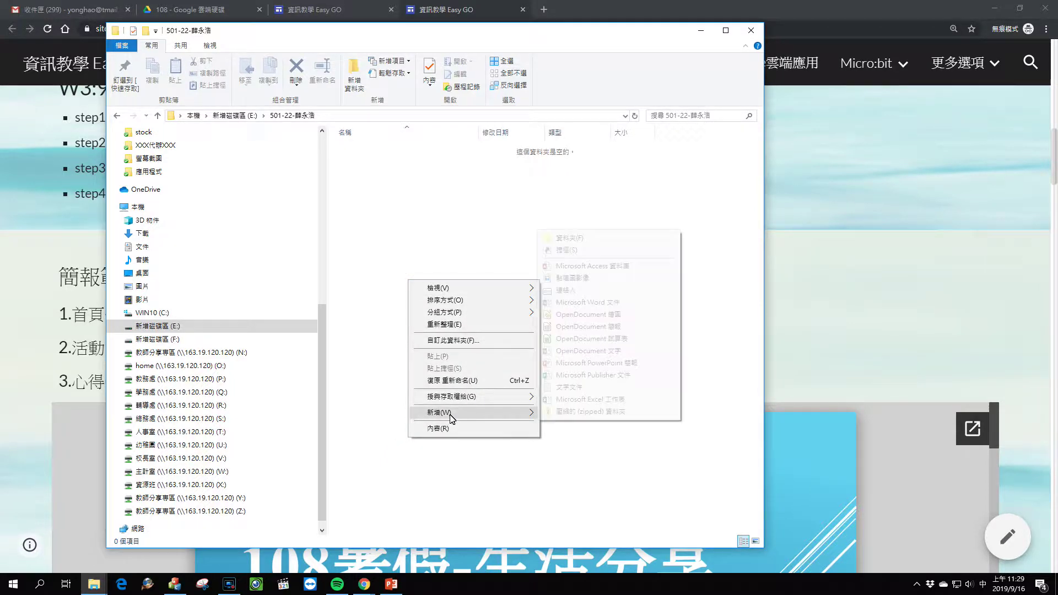
mouse_move(452, 413)
click(606, 362)
click(520, 315)
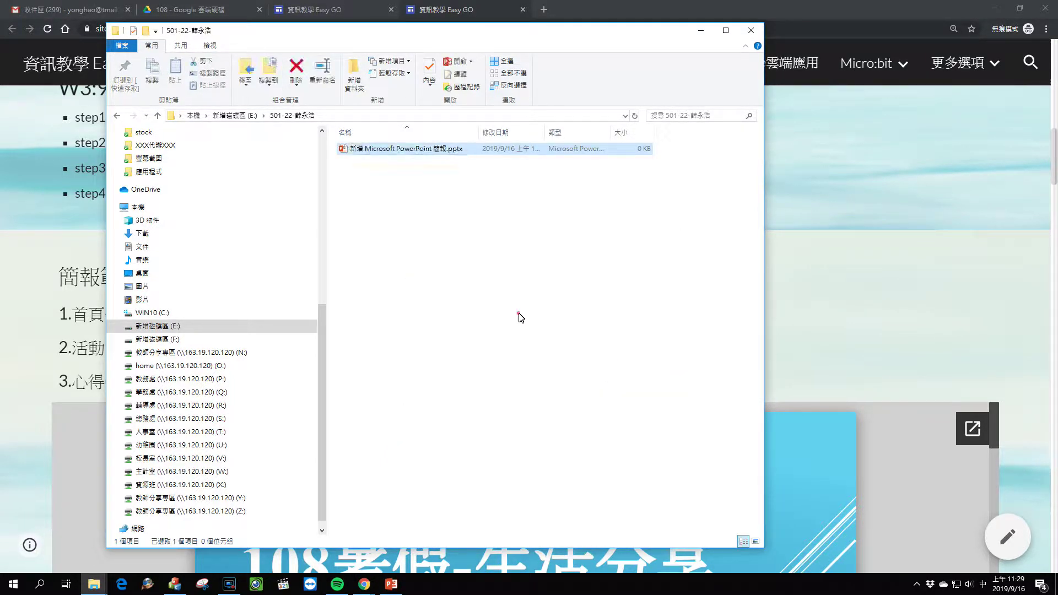
right_click(519, 313)
mouse_move(558, 453)
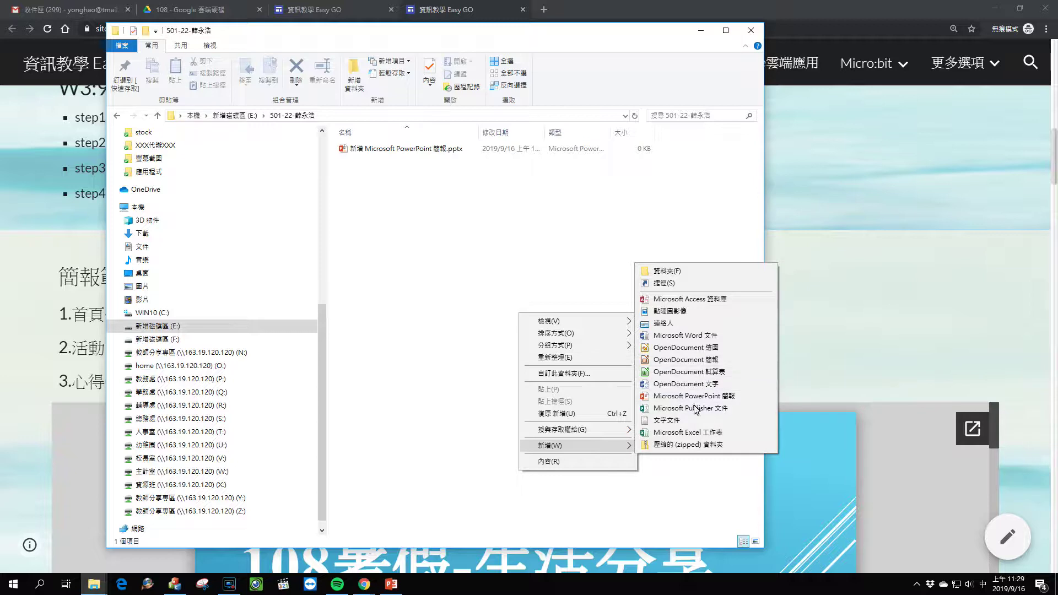
click(689, 432)
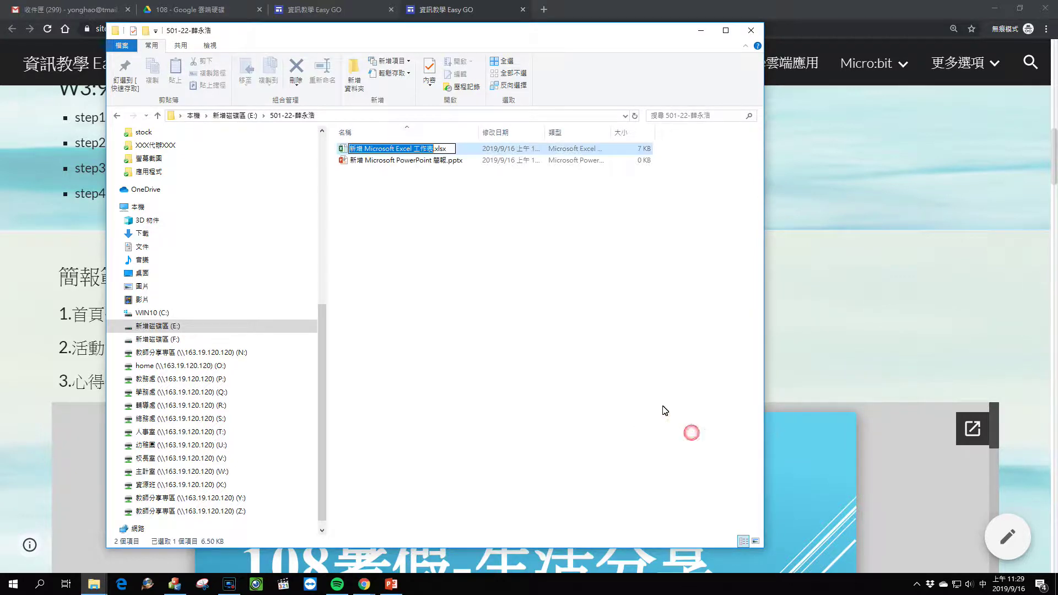
click(453, 216)
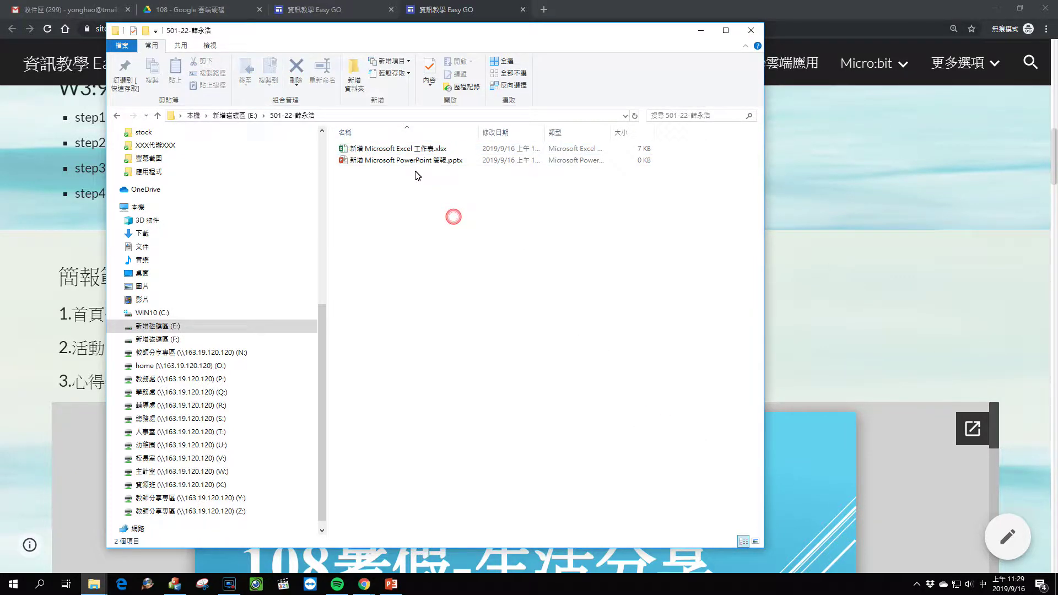
click(410, 149)
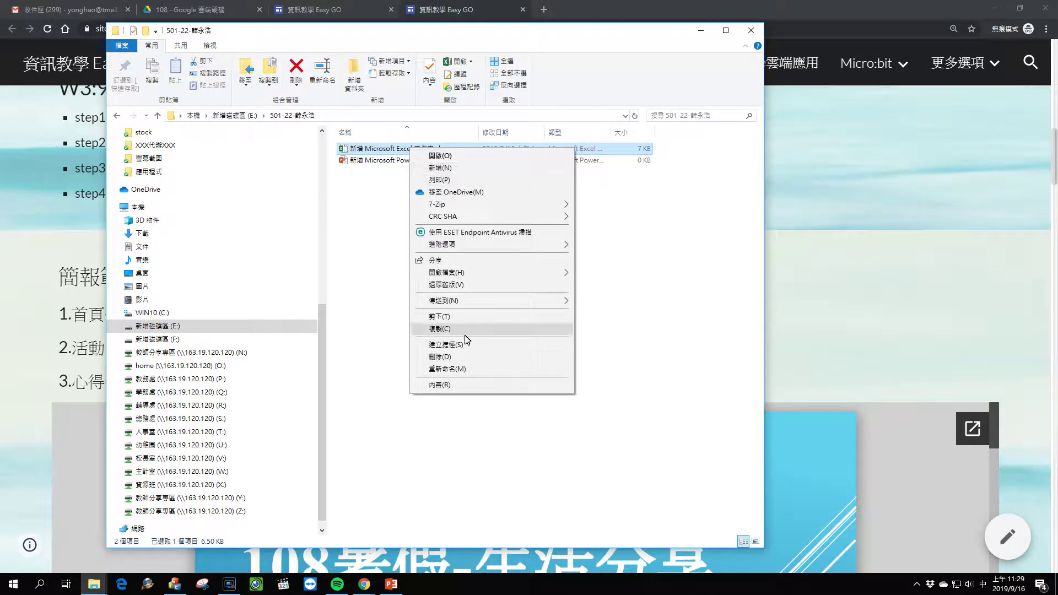
click(457, 358)
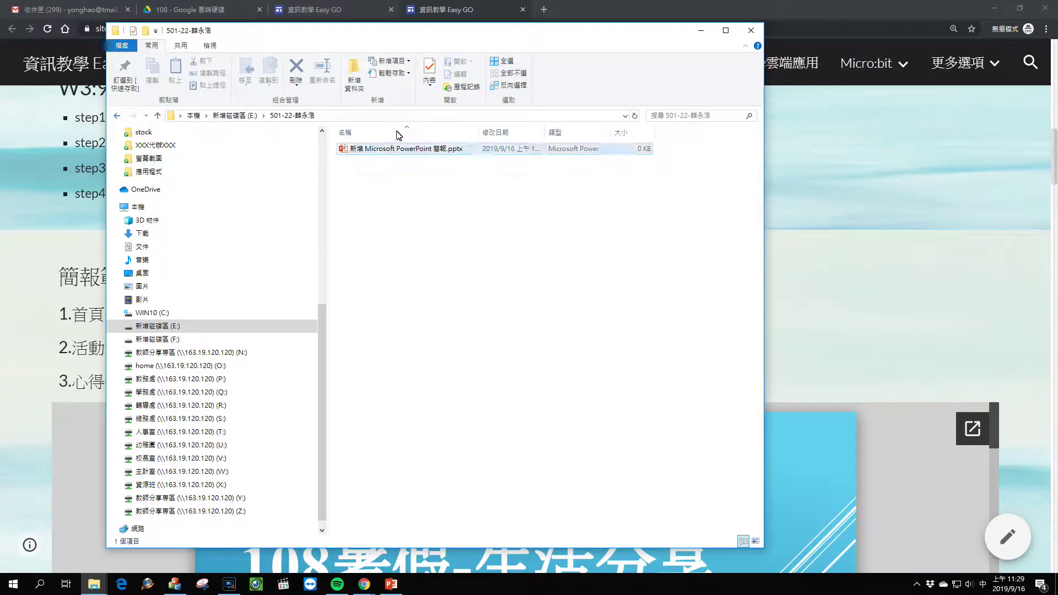
click(380, 150)
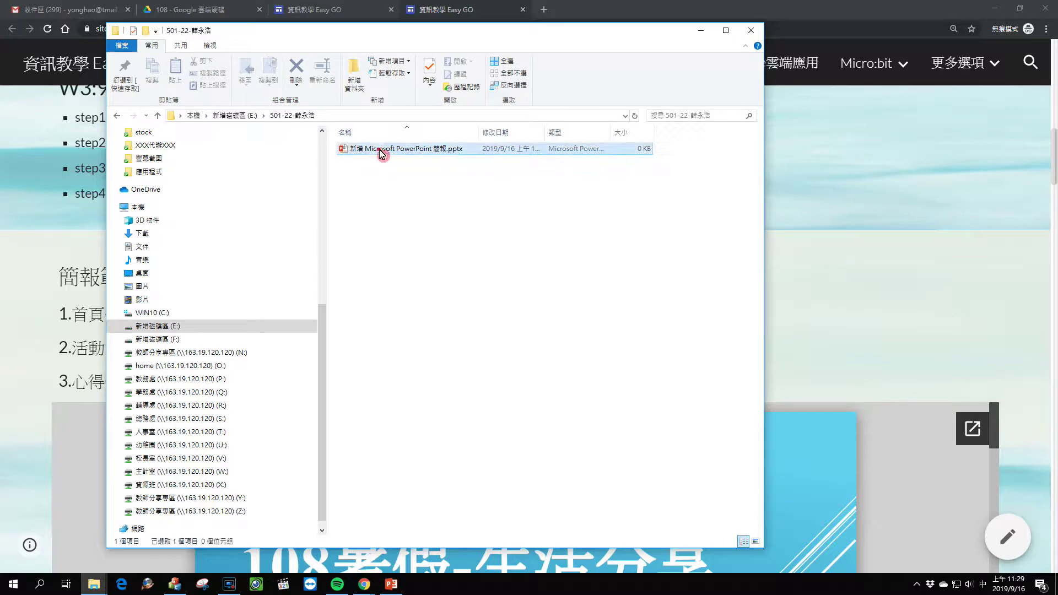
key(Delete)
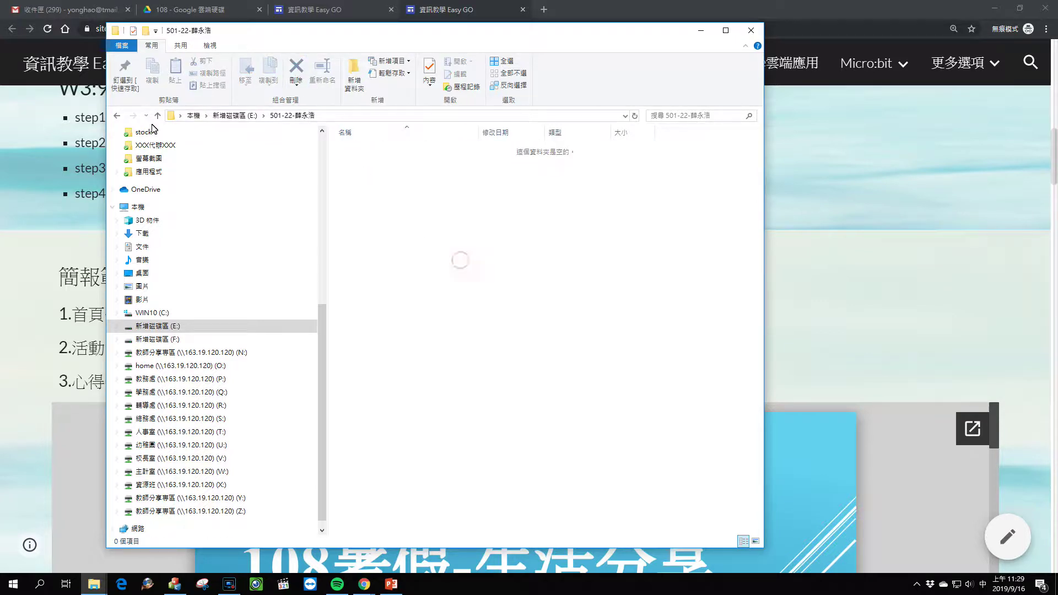
key(BackSpace)
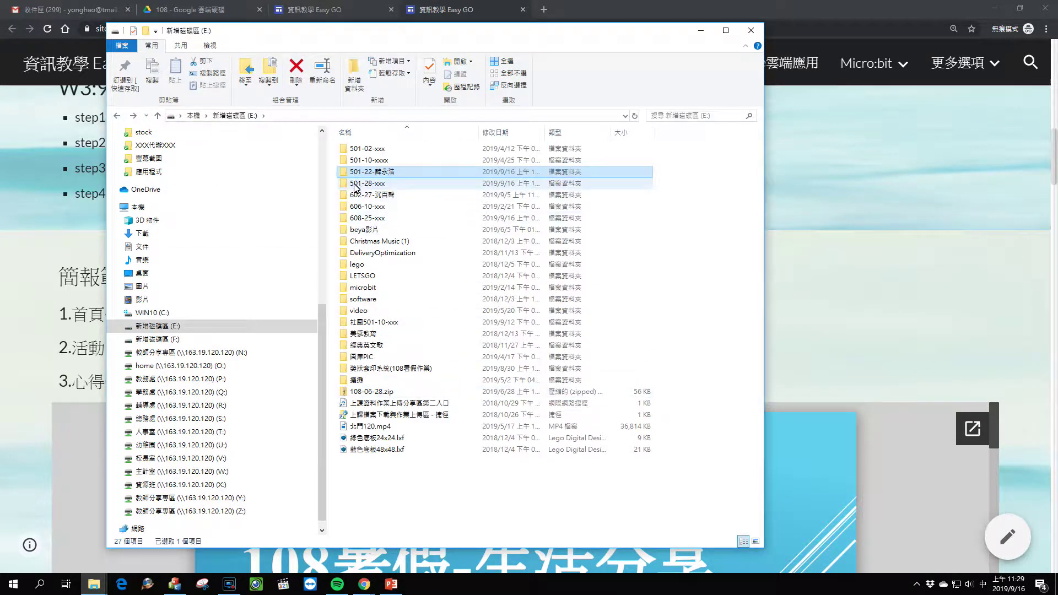
right_click(357, 173)
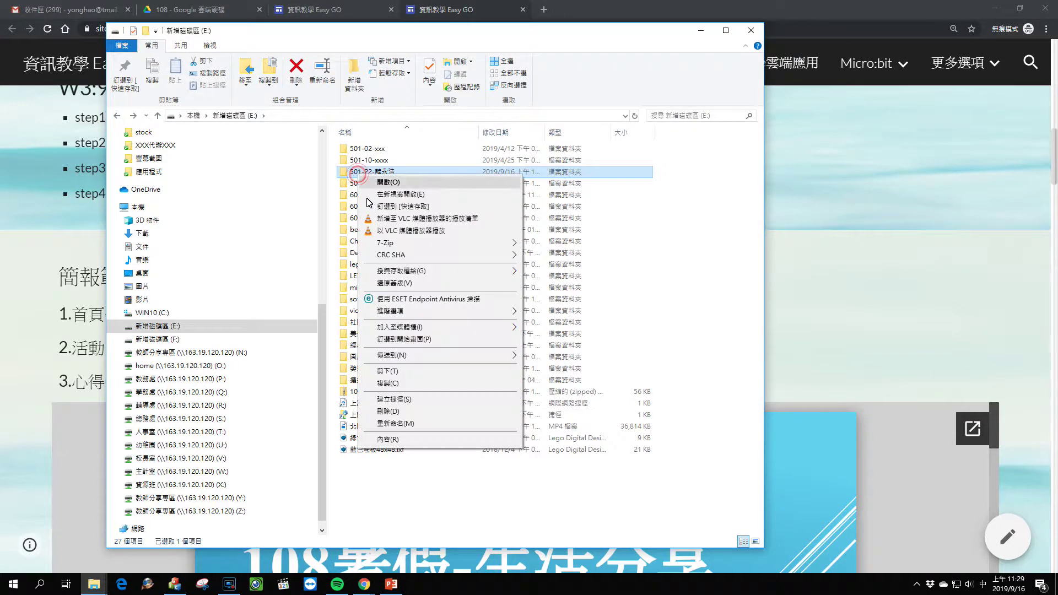
click(411, 414)
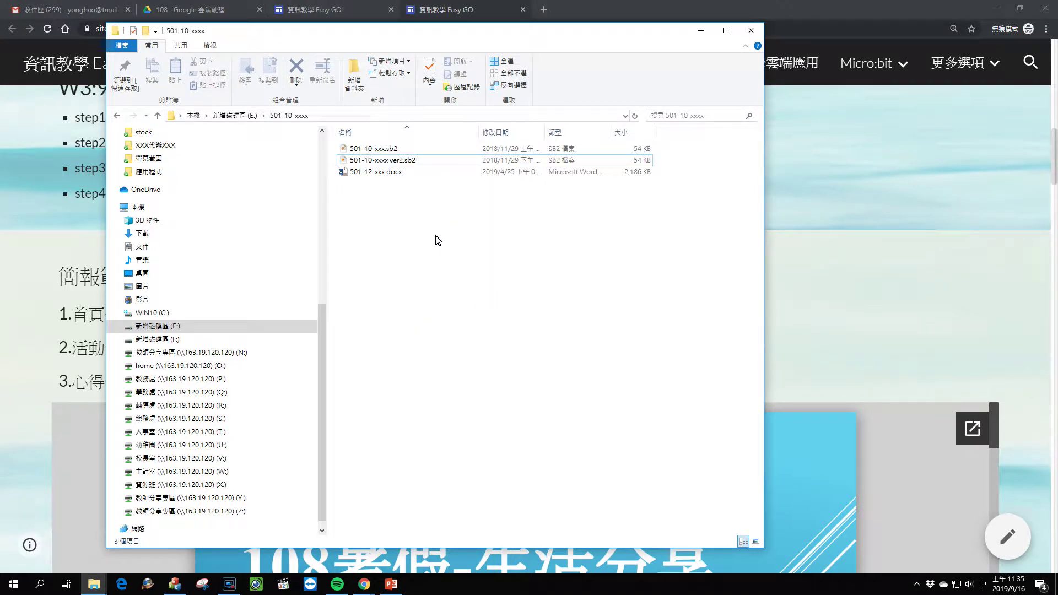
right_click(409, 161)
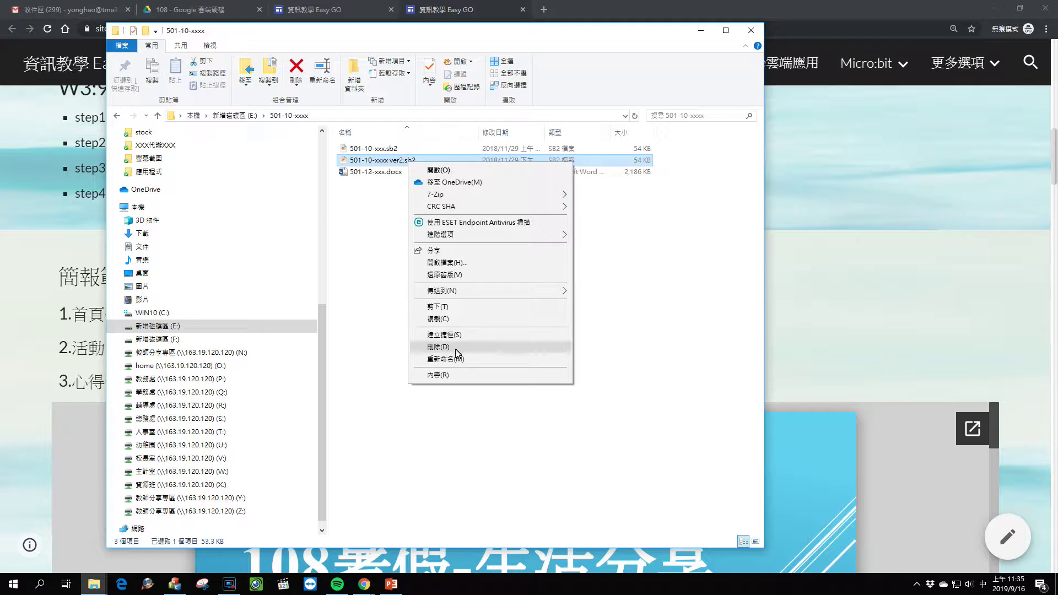
click(385, 318)
right_click(506, 344)
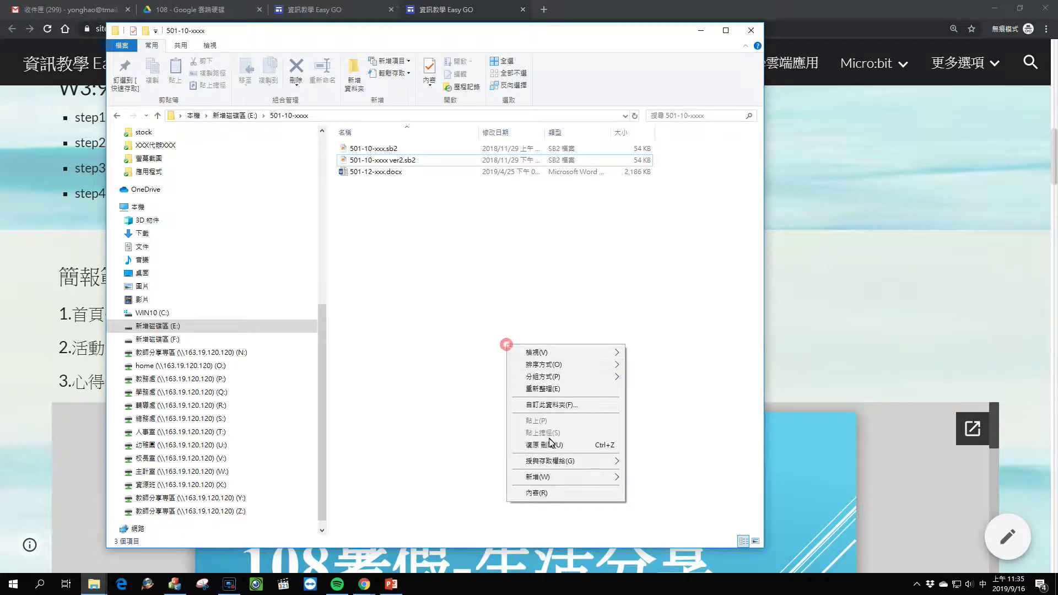
click(448, 310)
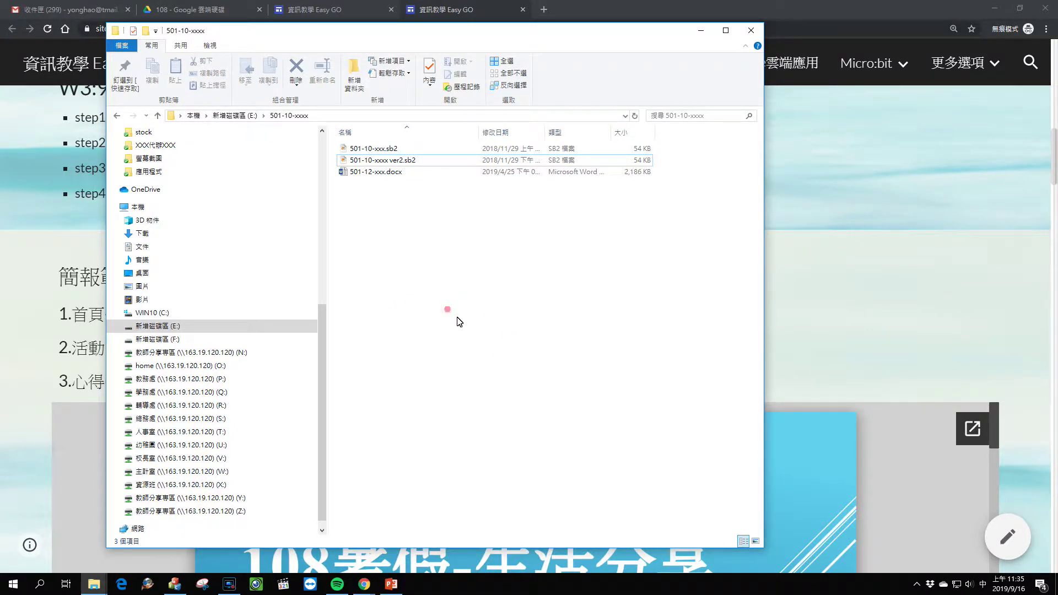
right_click(460, 323)
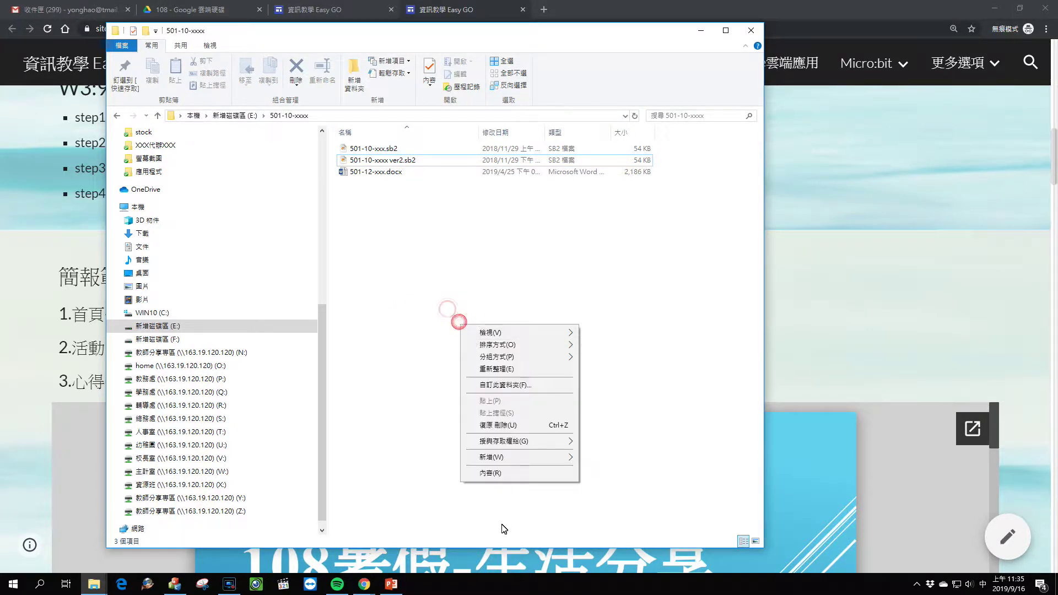
click(410, 318)
click(381, 160)
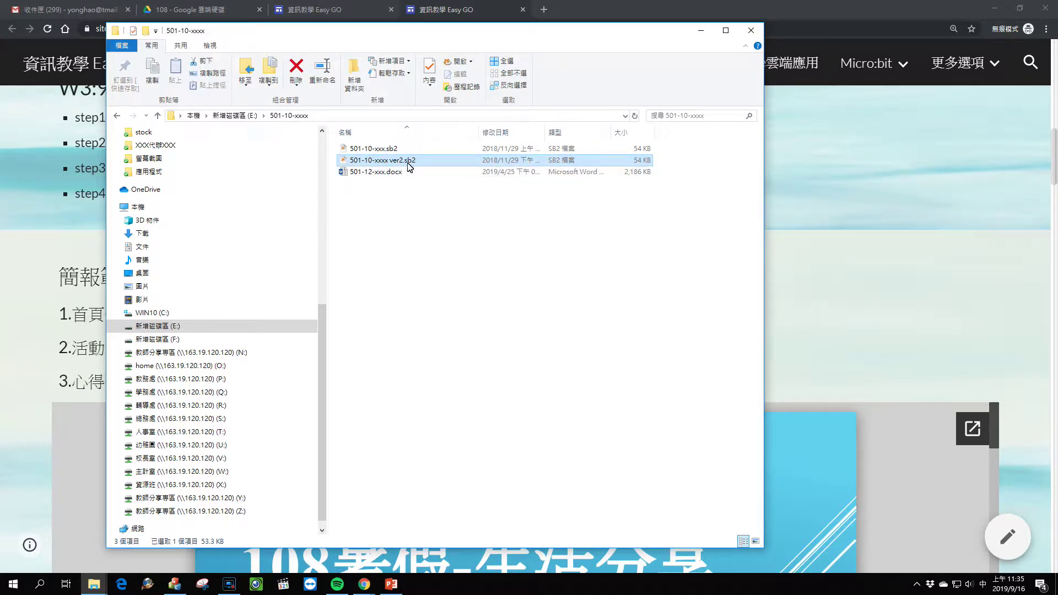
right_click(447, 166)
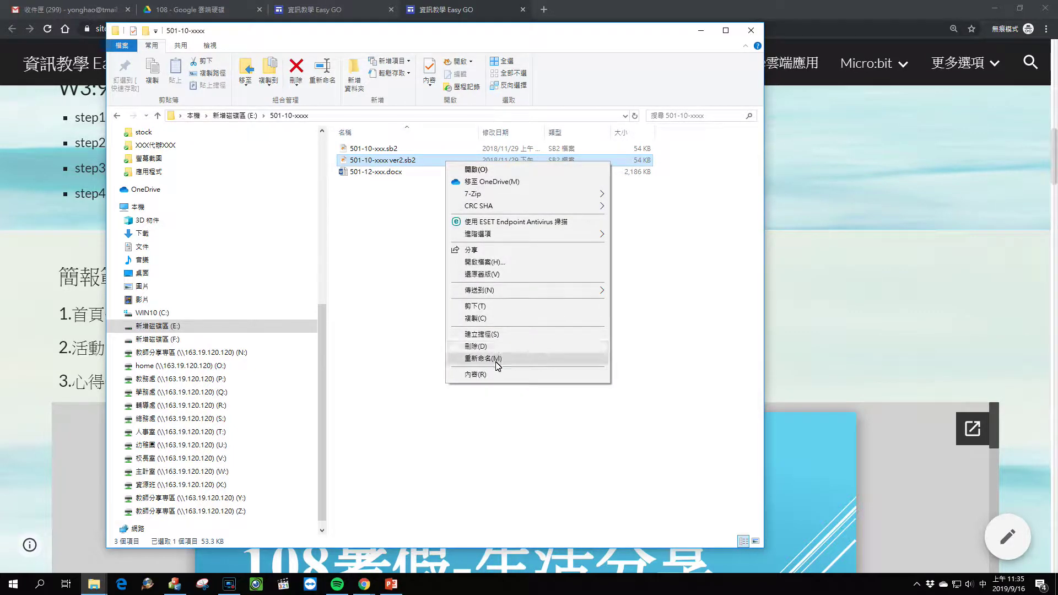
click(379, 333)
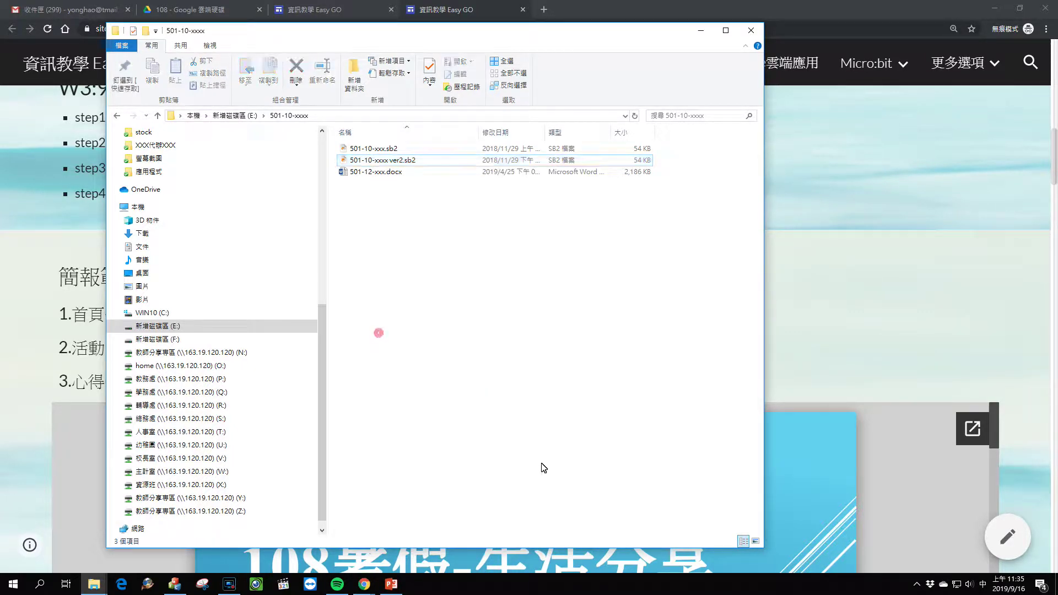
right_click(572, 350)
click(526, 326)
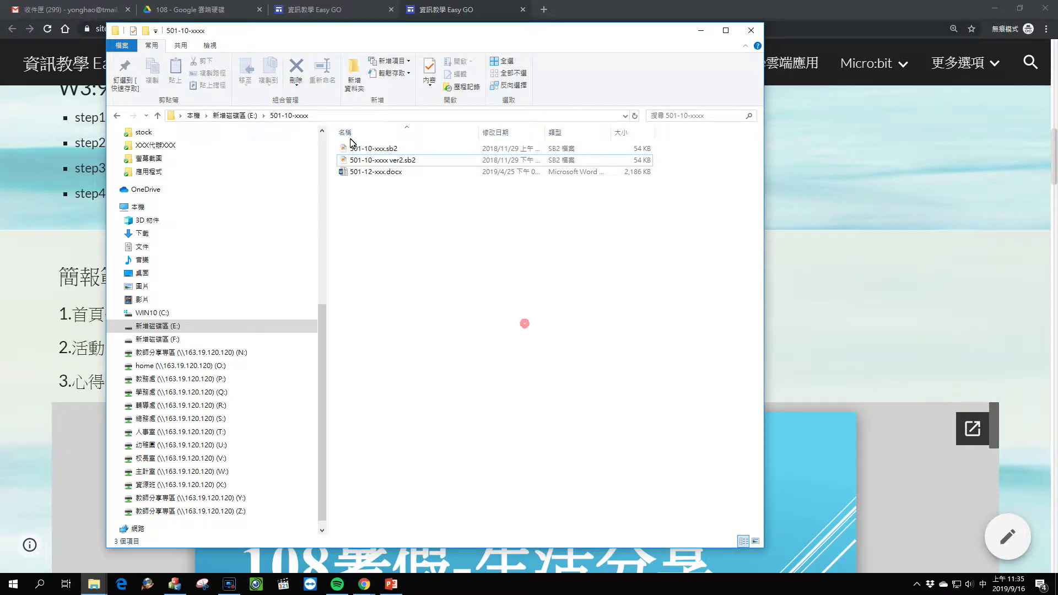
click(380, 149)
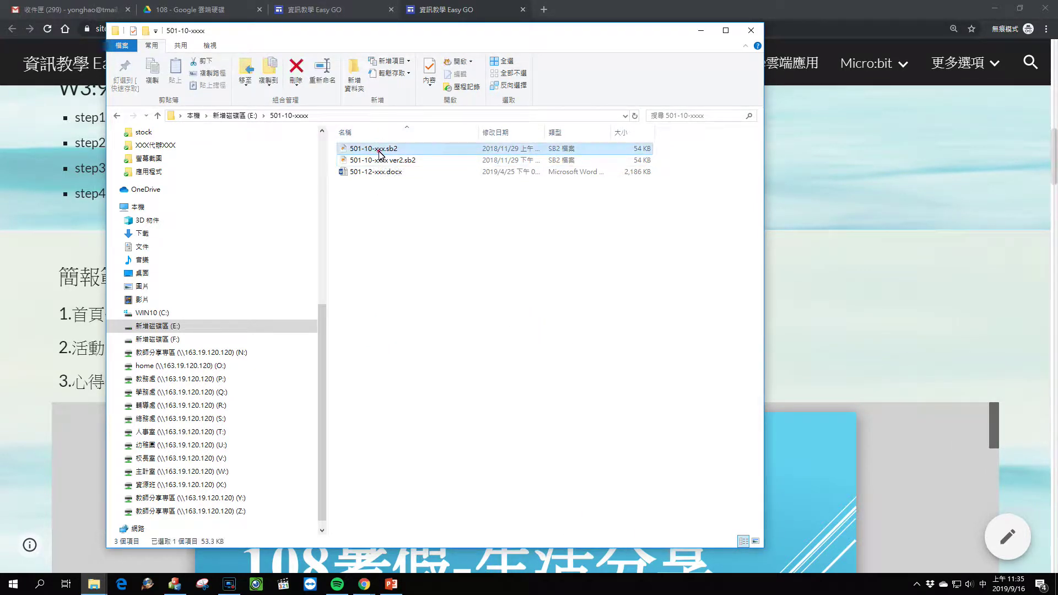
right_click(379, 154)
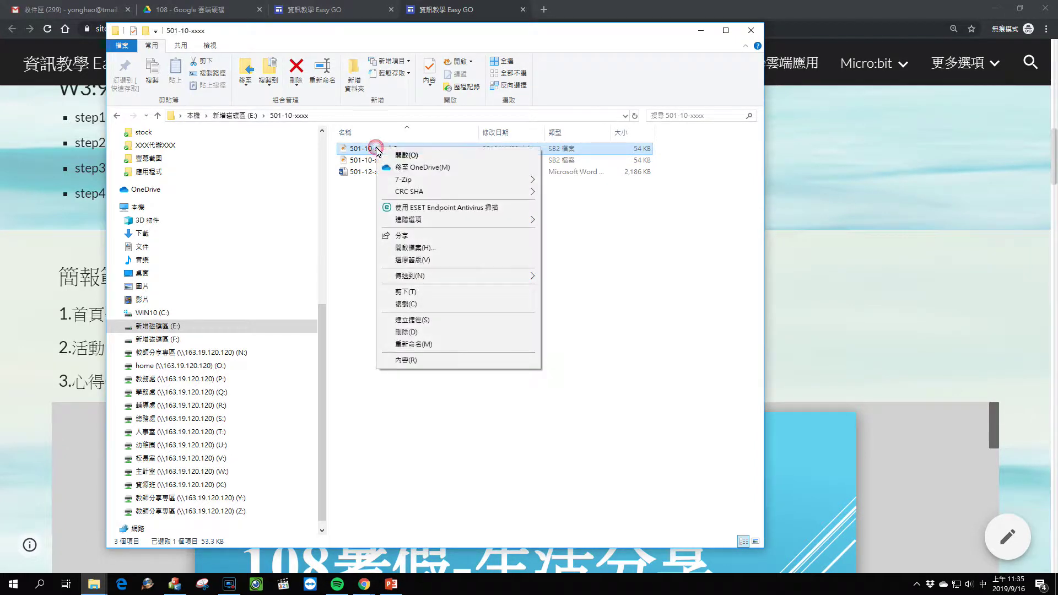
click(378, 149)
click(458, 147)
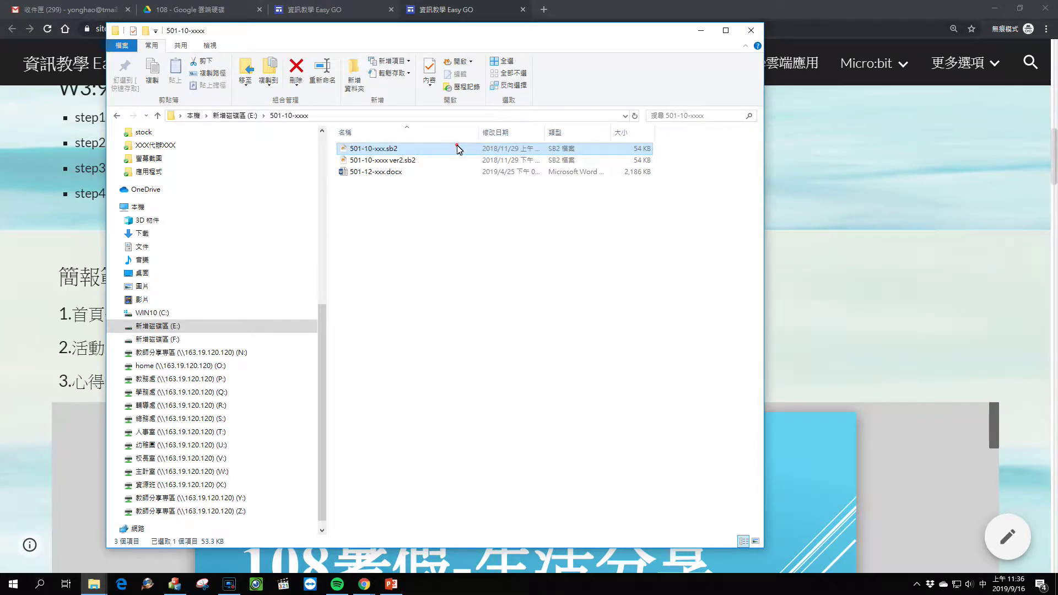
right_click(458, 148)
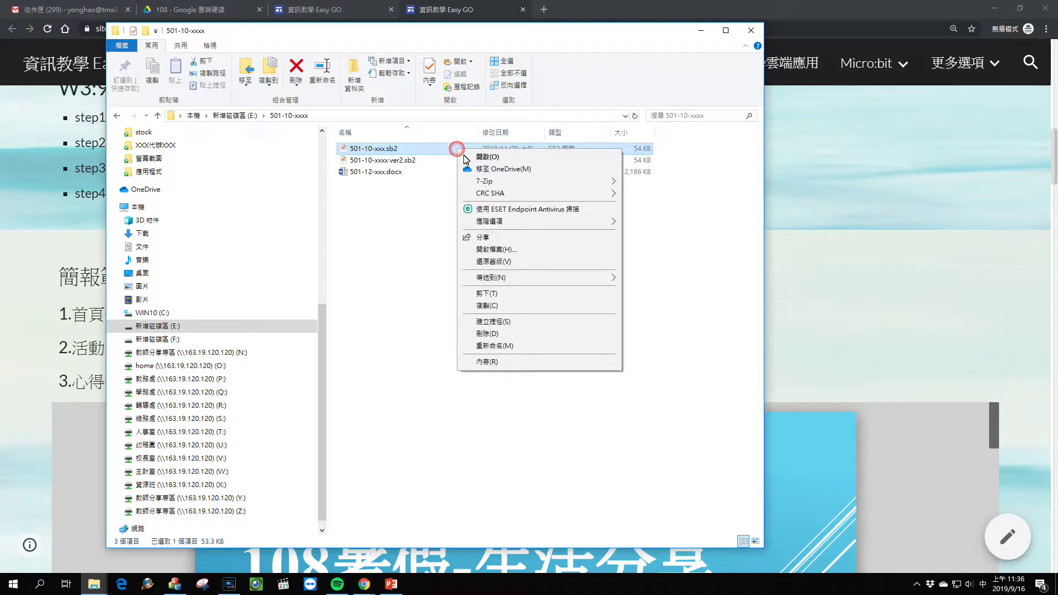
click(507, 345)
click(493, 333)
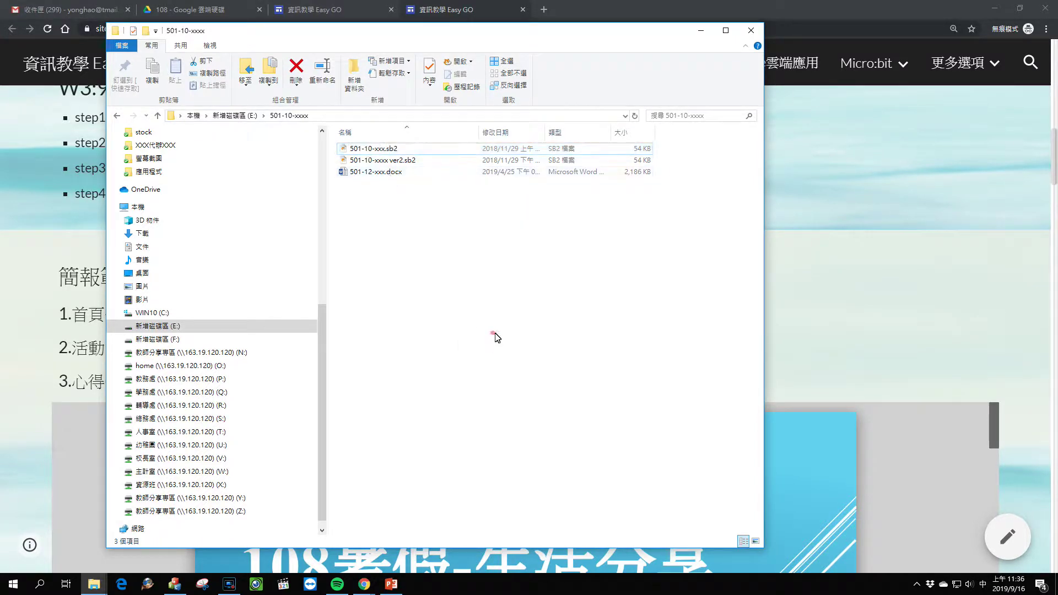
Step: Review the W3 step list on the class page, then restore the 501-10-xxxx folder window
click(701, 34)
scroll(500, 286, down, 3)
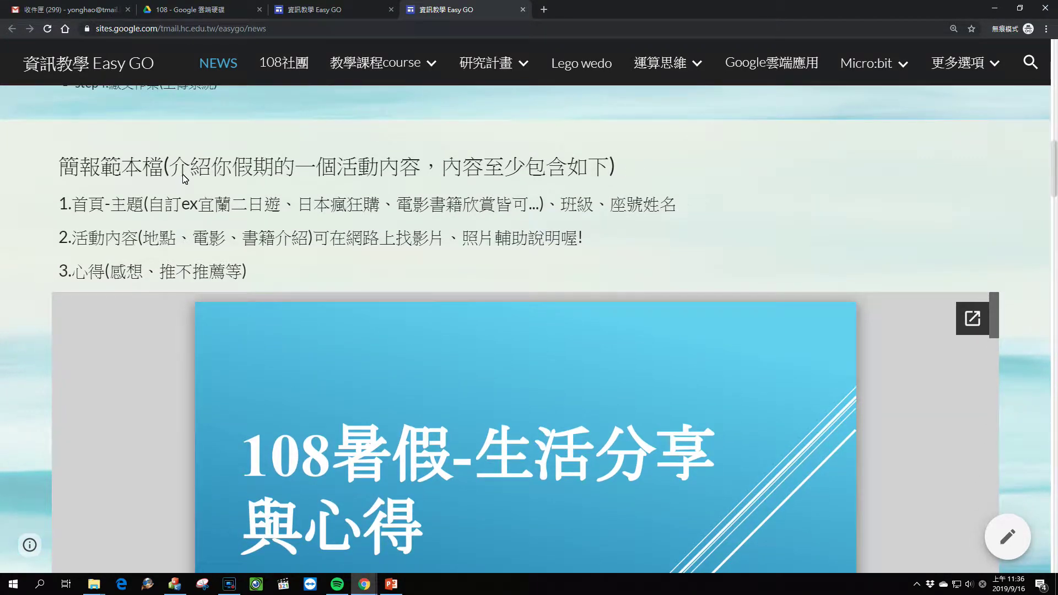
scroll(242, 215, up, 3)
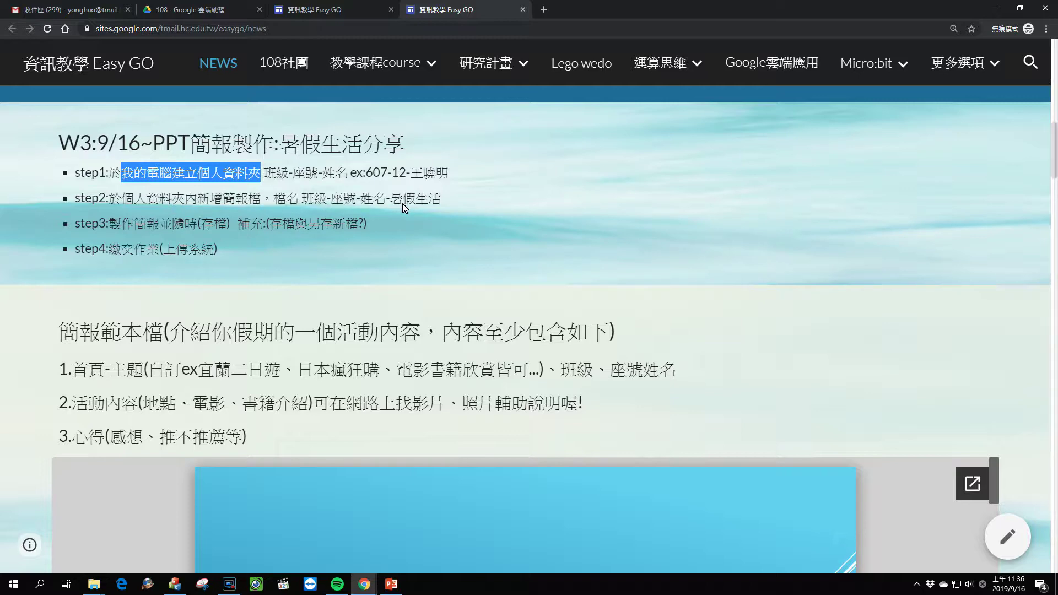
scroll(405, 207, down, 1)
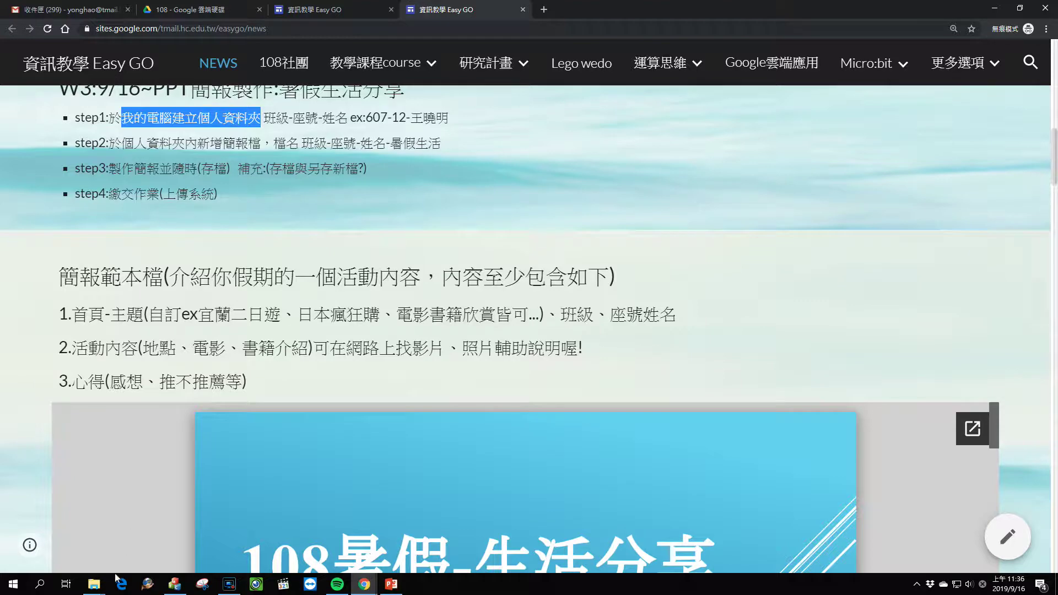
mouse_move(94, 585)
click(214, 537)
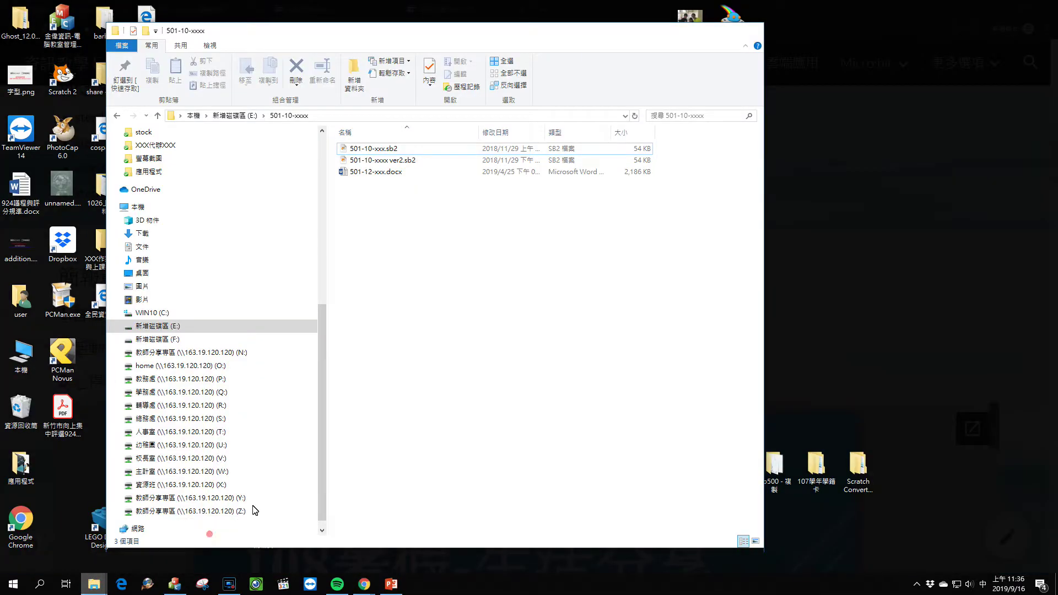
Step: Add a new blank Microsoft PowerPoint presentation to the 501-10-xxxx folder
right_click(413, 223)
mouse_move(461, 361)
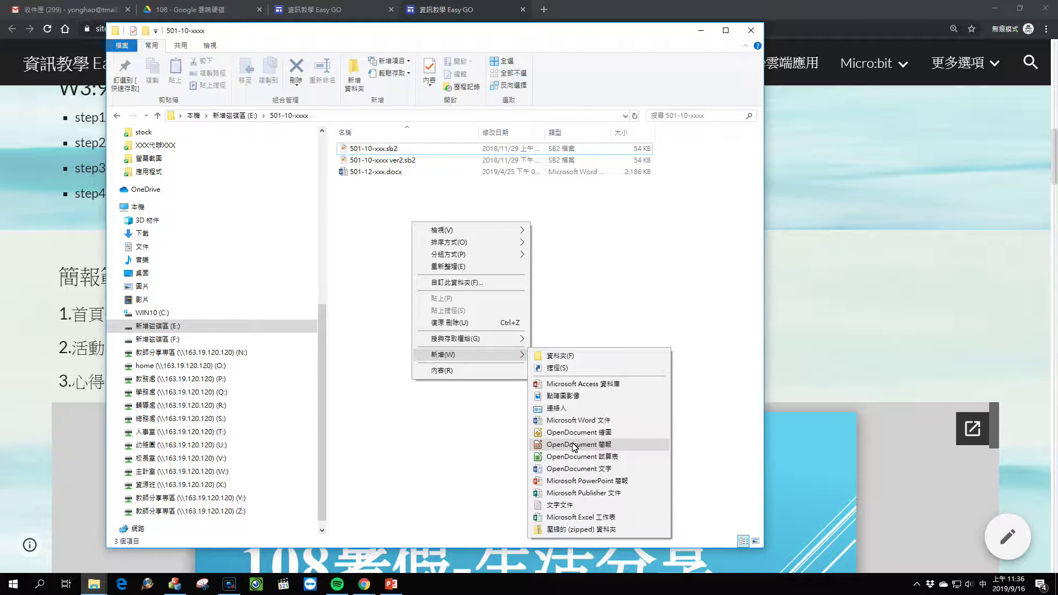
click(569, 481)
Step: Create an OpenDocument presentation by mistake, then delete it
right_click(496, 383)
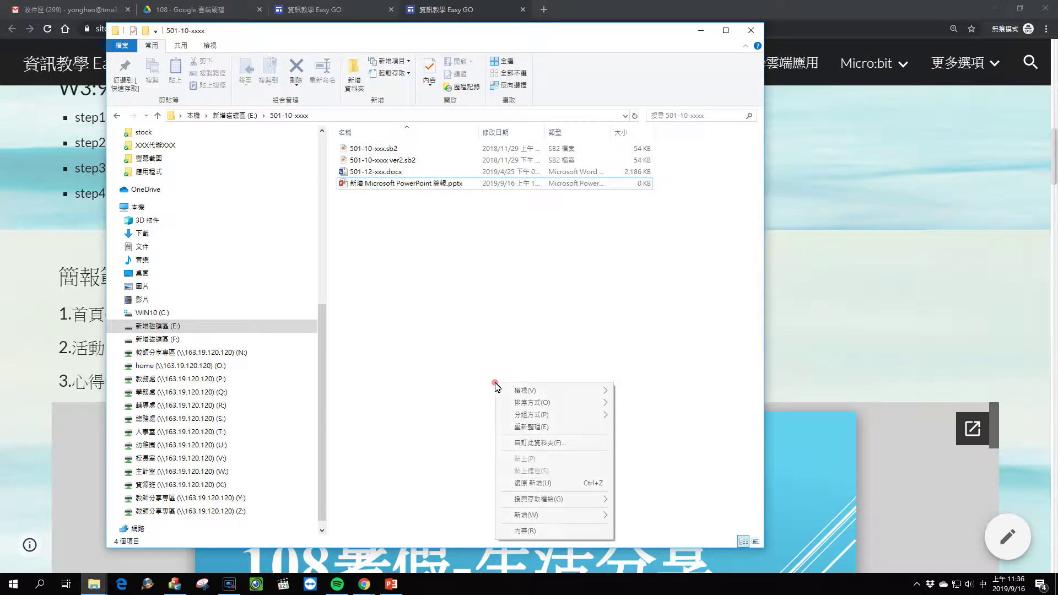
mouse_move(543, 515)
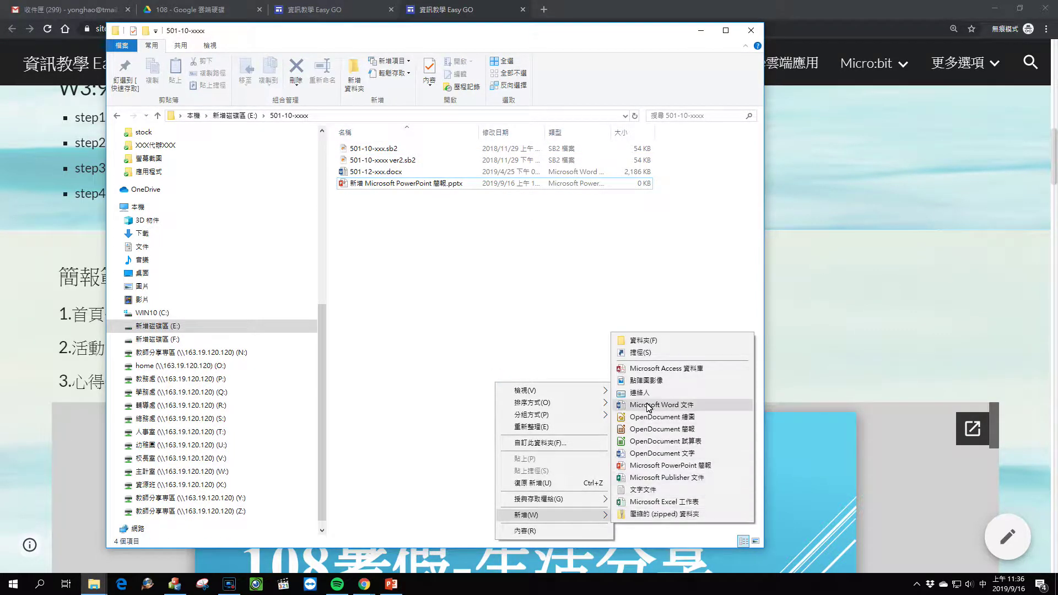
click(649, 429)
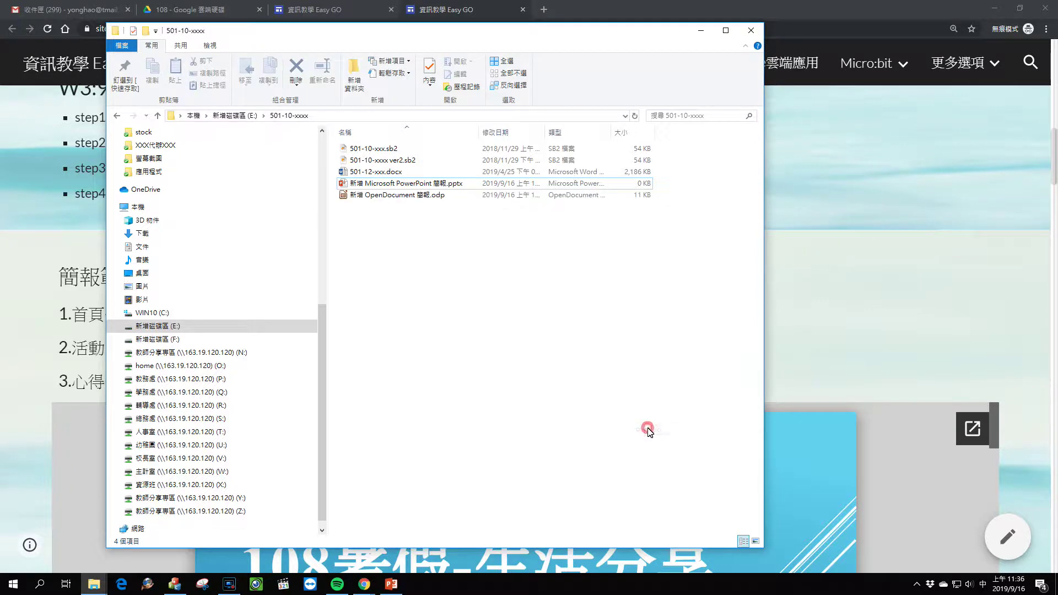
click(431, 227)
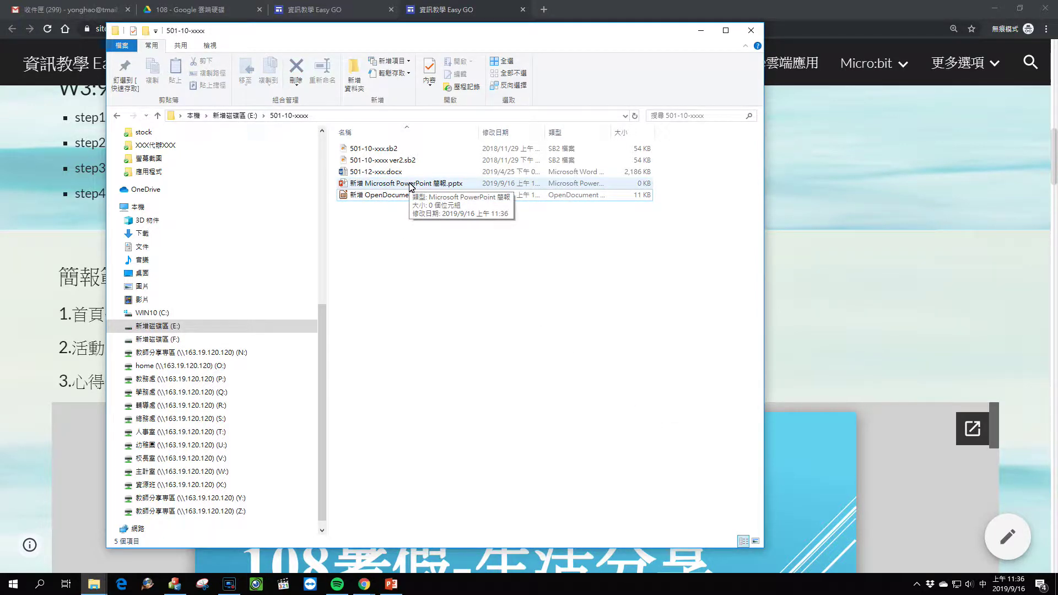
click(373, 195)
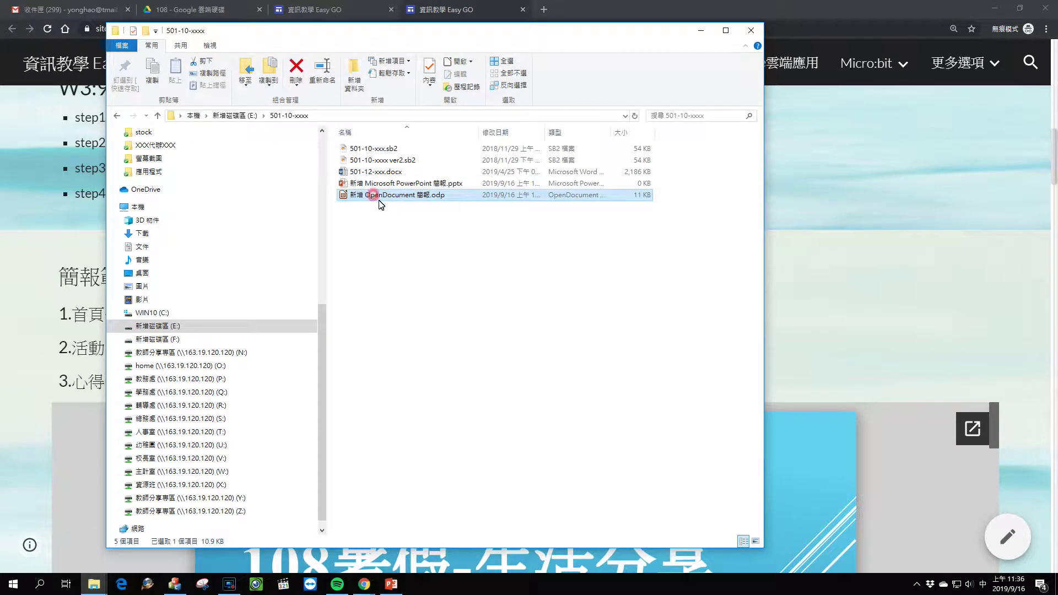
right_click(380, 201)
click(427, 421)
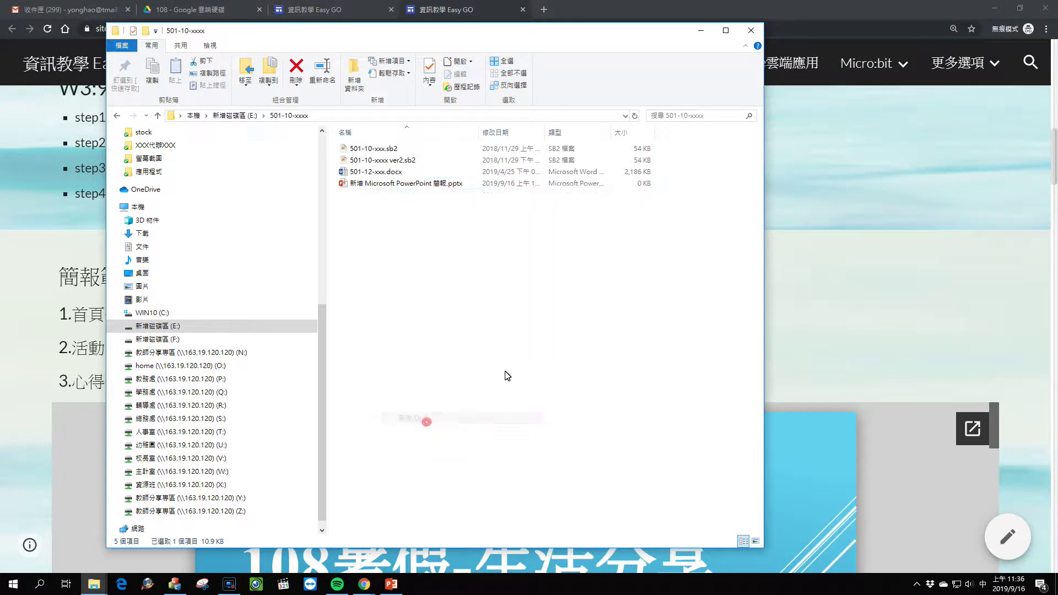
Step: Minimize Explorer and clear the highlight on the class page's step list
click(701, 30)
scroll(312, 270, down, 1)
scroll(331, 316, up, 2)
click(302, 303)
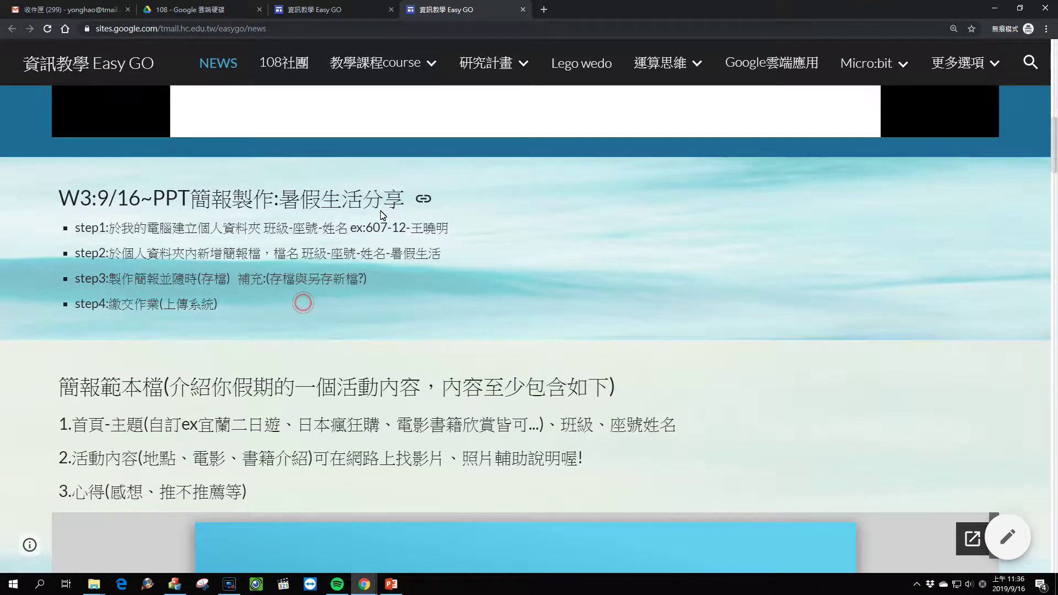
Step: Scroll to the template requirements and briefly highlight the template heading's description
scroll(382, 264, down, 2)
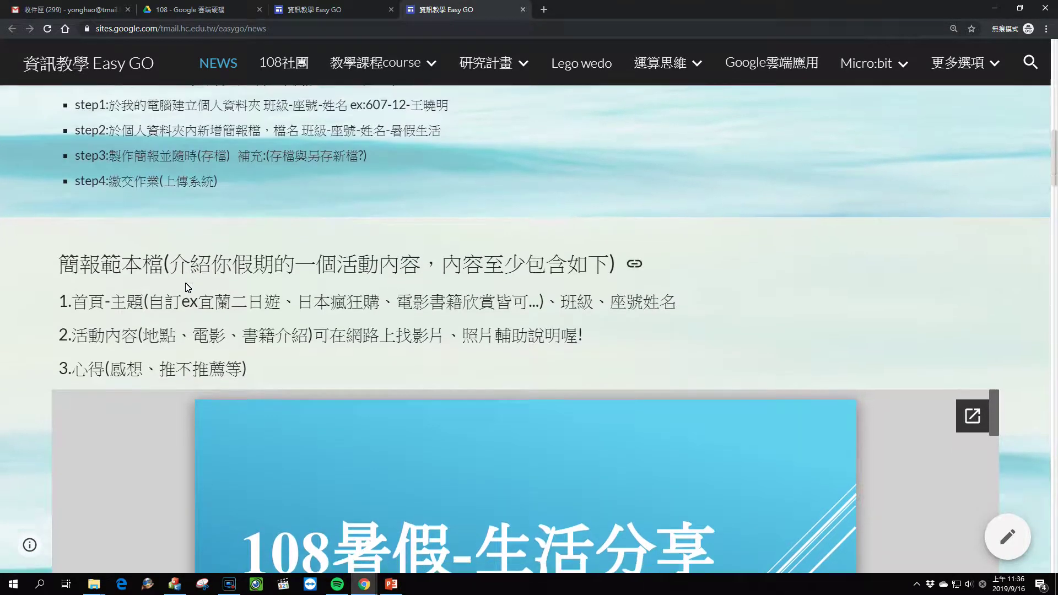
scroll(209, 295, down, 2)
drag(188, 166, 589, 176)
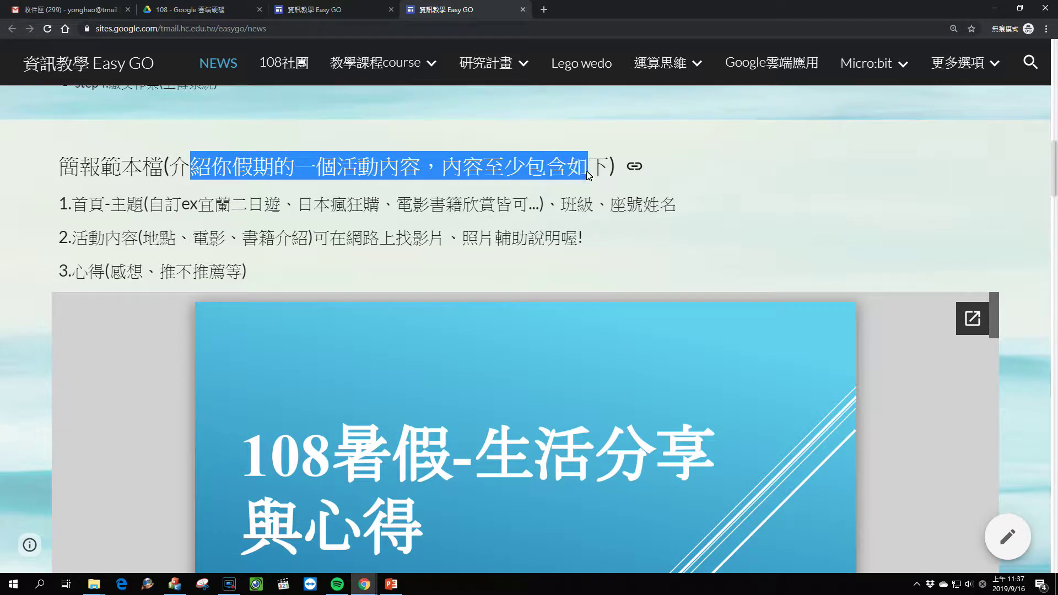
click(284, 216)
Step: Advance the embedded sample slideshow to the '拜訪印度洋上的珍珠-馬爾地夫' slide
scroll(259, 205, down, 1)
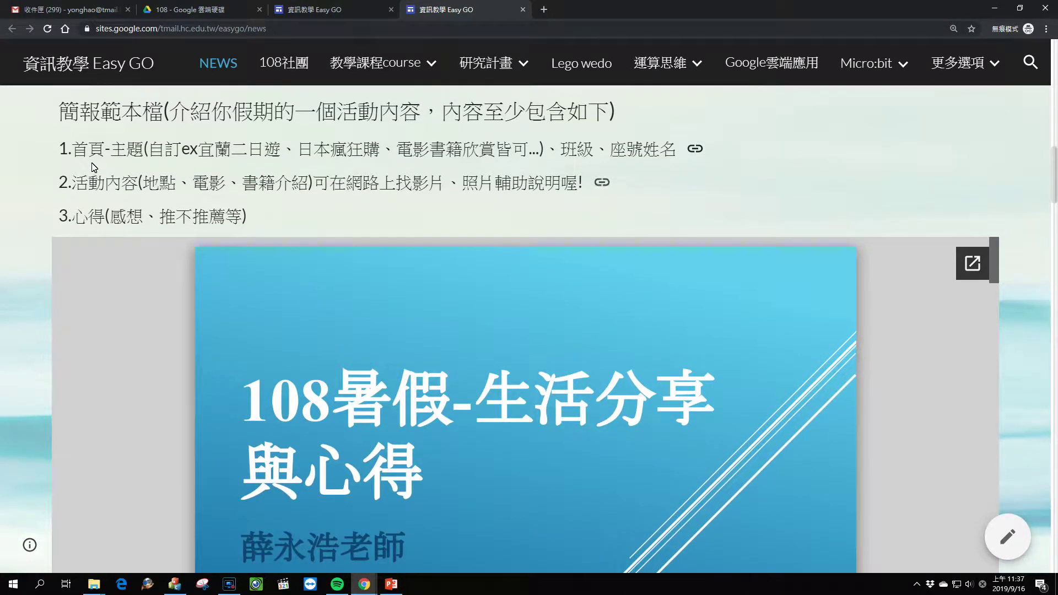
scroll(405, 406, down, 3)
scroll(582, 423, up, 2)
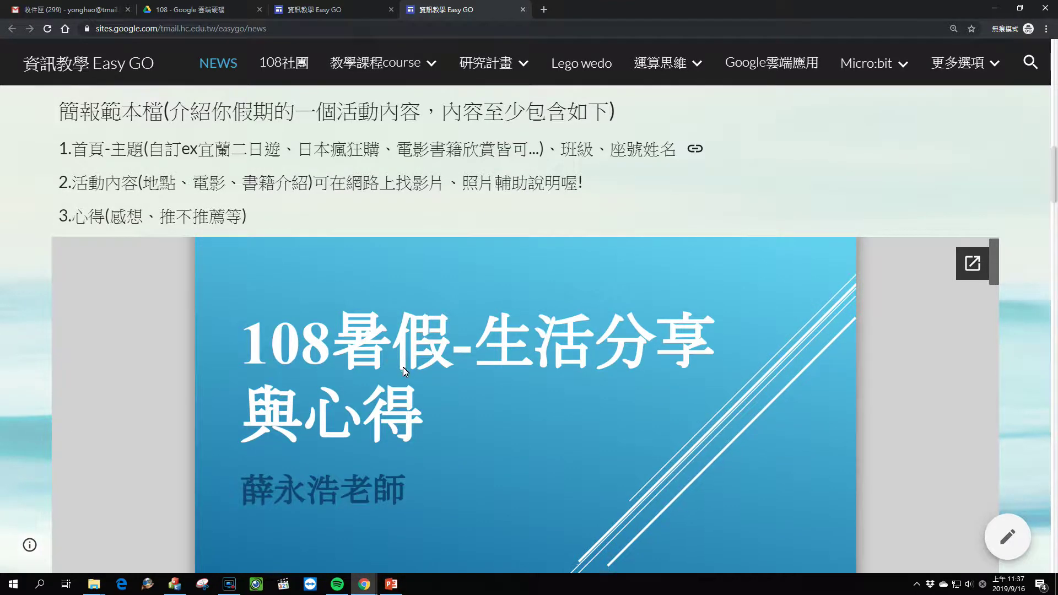
scroll(403, 369, down, 3)
scroll(404, 371, down, 5)
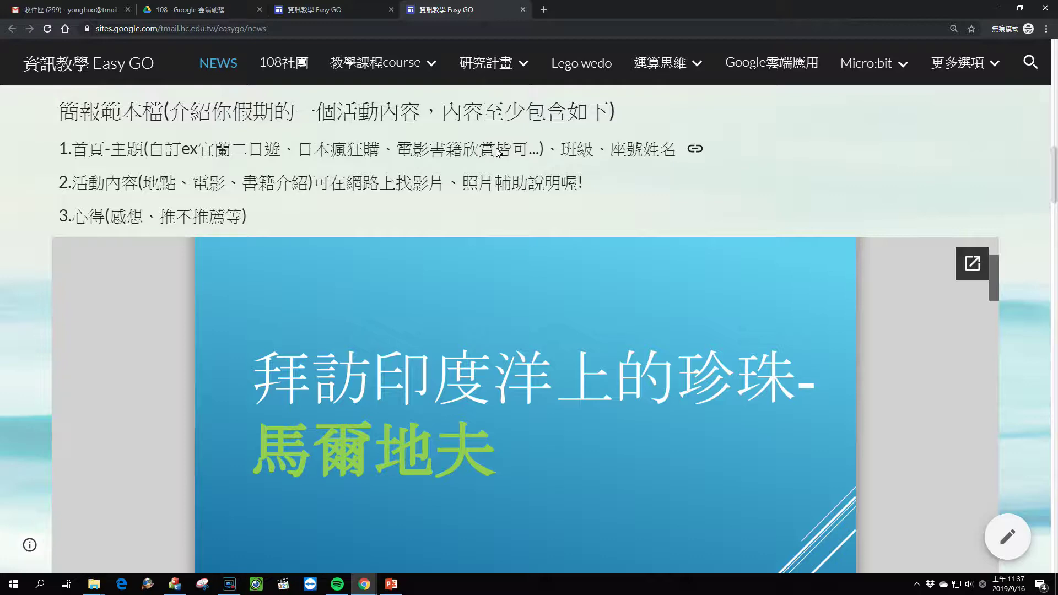
scroll(506, 327, down, 2)
scroll(506, 336, up, 7)
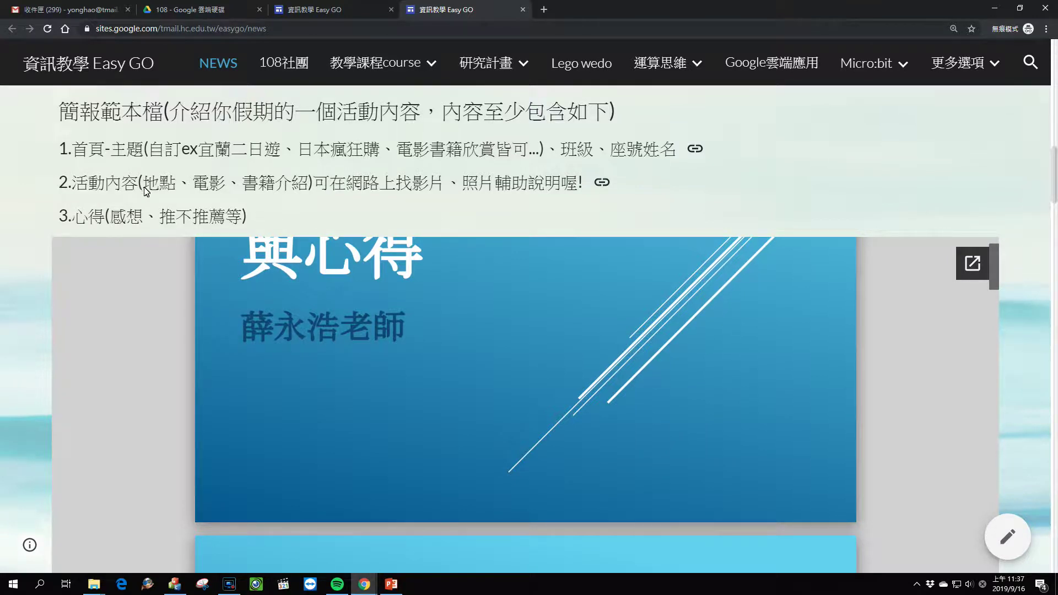
mouse_move(176, 185)
mouse_down()
mouse_move(142, 187)
mouse_move(221, 188)
mouse_up()
click(185, 185)
drag(249, 187, 314, 187)
click(274, 184)
drag(393, 187, 523, 191)
click(860, 193)
drag(117, 222, 229, 222)
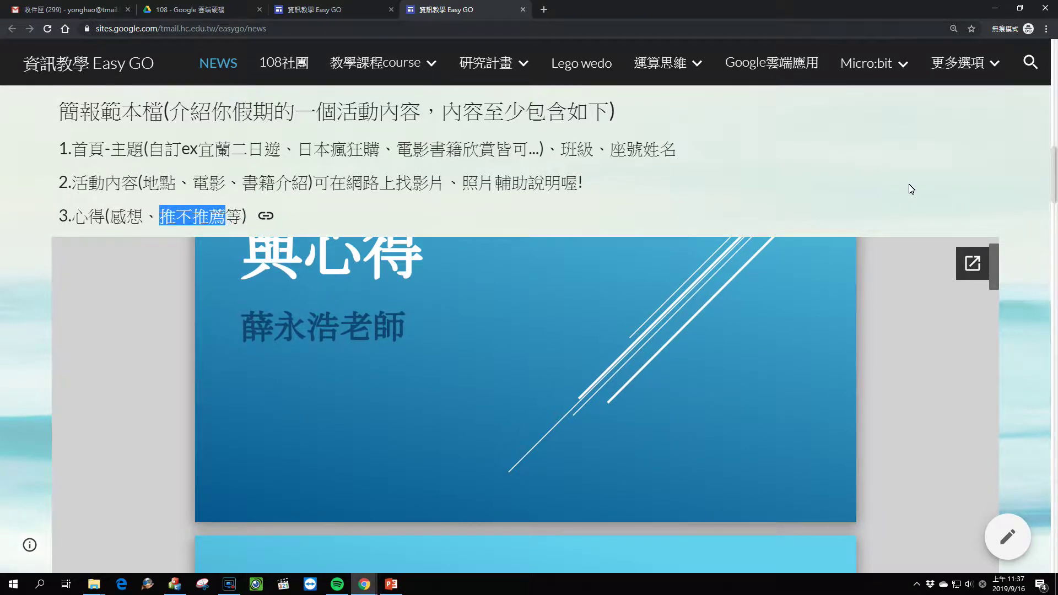
scroll(943, 248, down, 2)
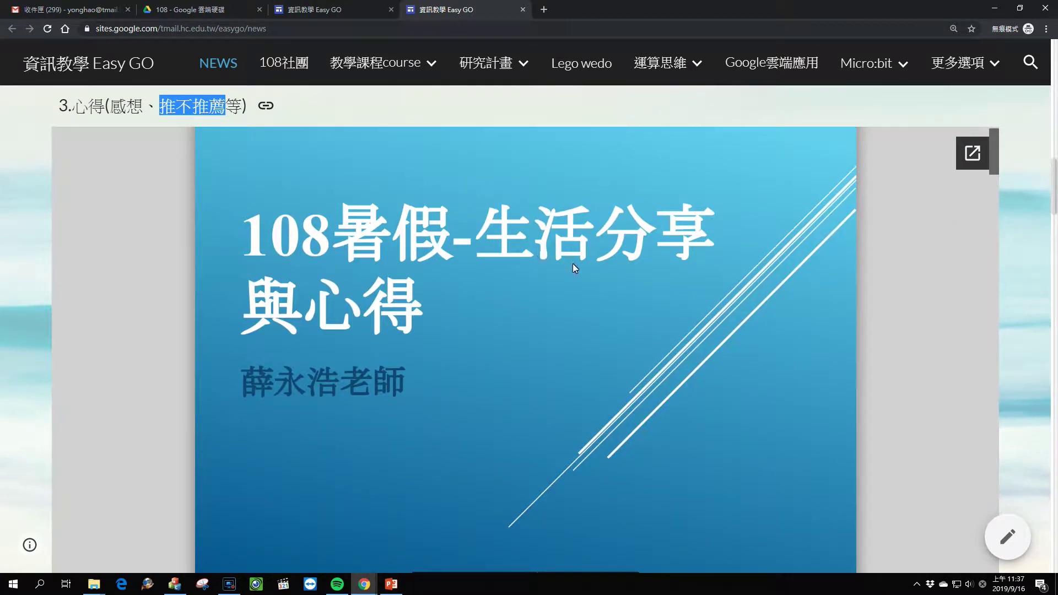
scroll(293, 273, down, 2)
scroll(364, 298, down, 1)
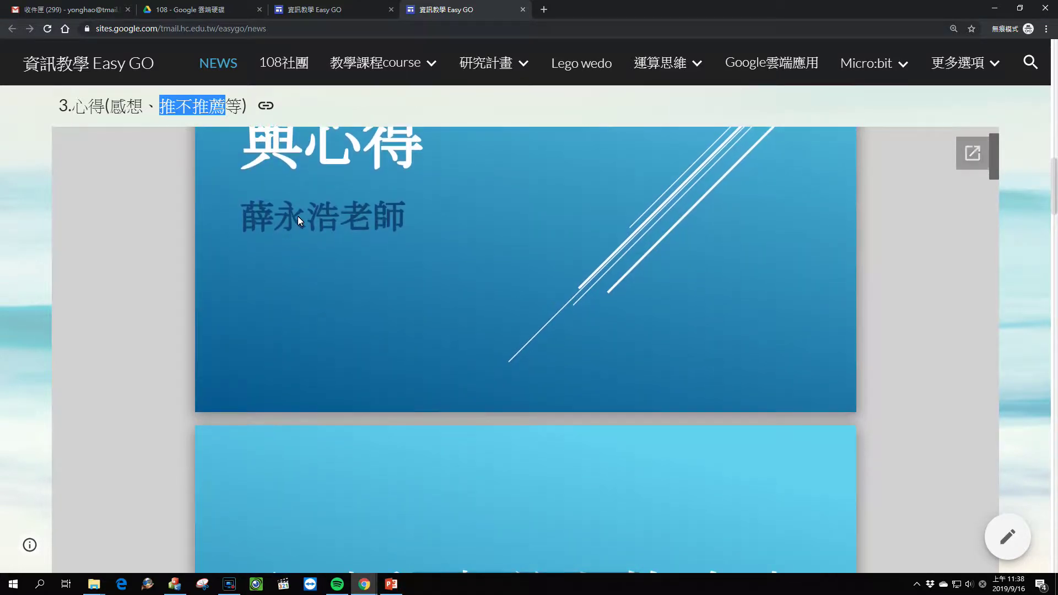
scroll(494, 239, down, 4)
scroll(493, 246, down, 4)
scroll(341, 262, up, 2)
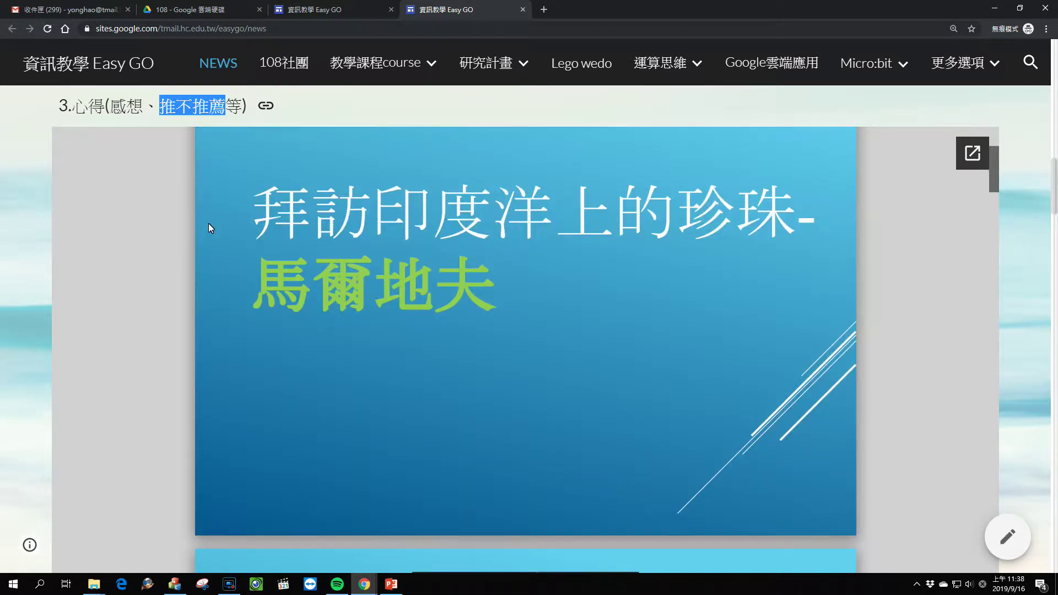